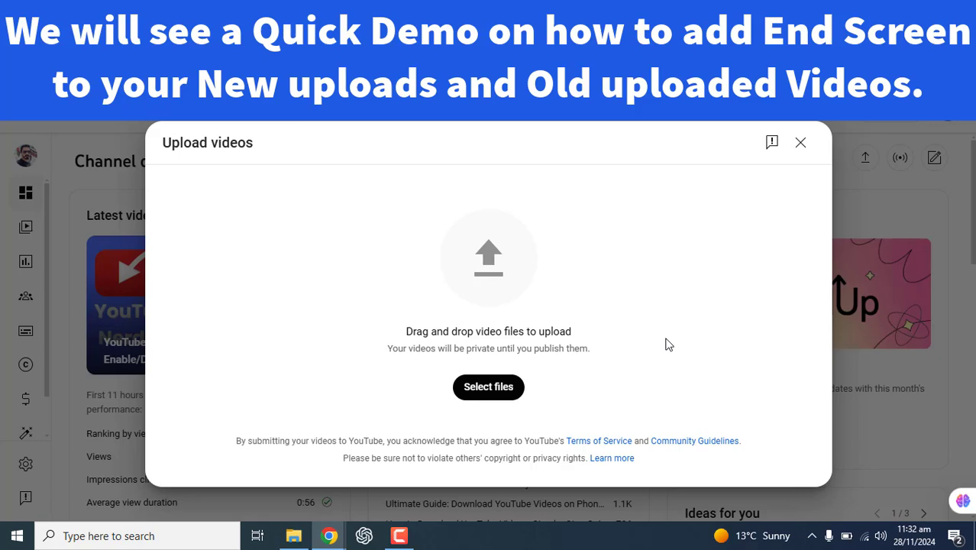
Upload the video file "How To Download Music From YouTube To MP3 Full Guide".
{"action": "left_click", "coordinate": [492, 388]}
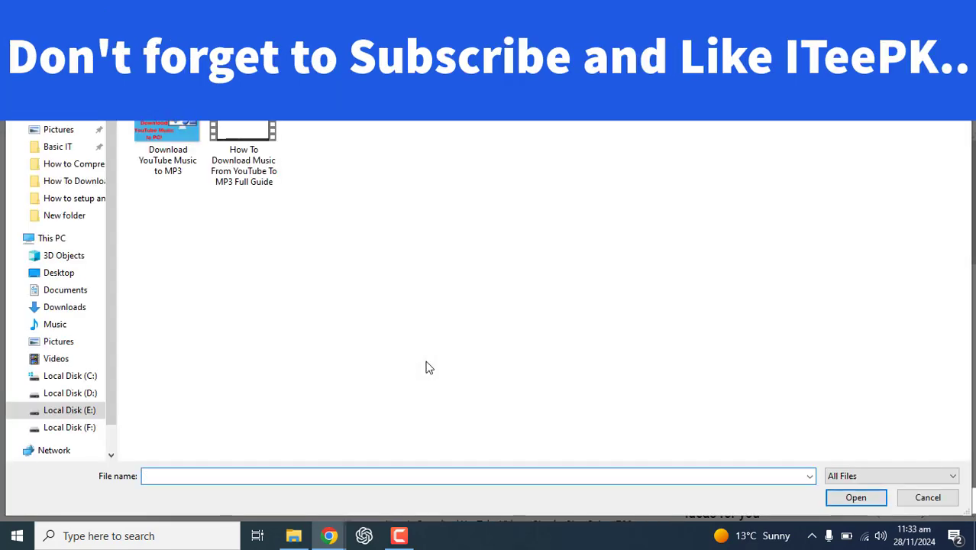
{"action": "double_click", "coordinate": [257, 148]}
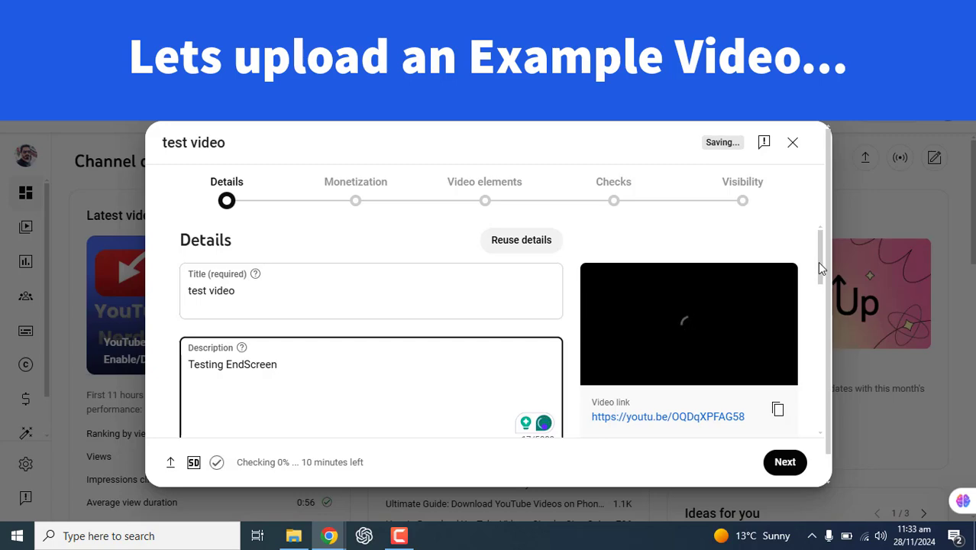
Mark the uploaded video as not made for kids and proceed to its Video elements stage.
{"action": "left_click_drag", "start_coordinate": [821, 270], "coordinate": [818, 353]}
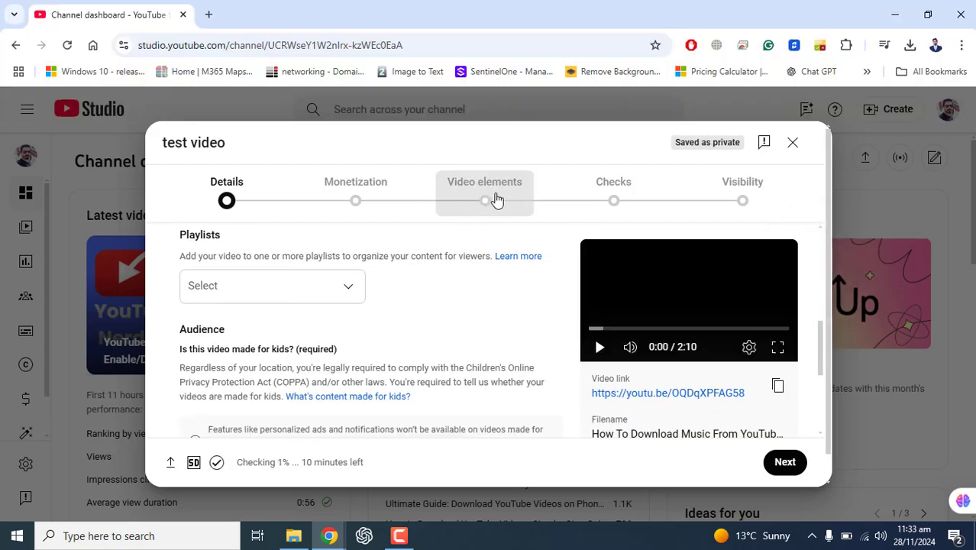
{"action": "left_click", "coordinate": [485, 191]}
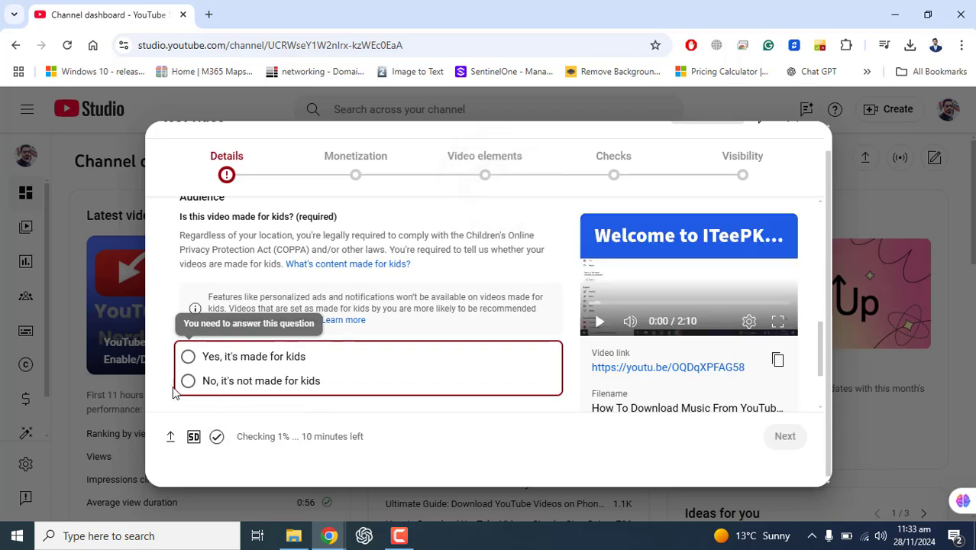
{"action": "left_click", "coordinate": [190, 381]}
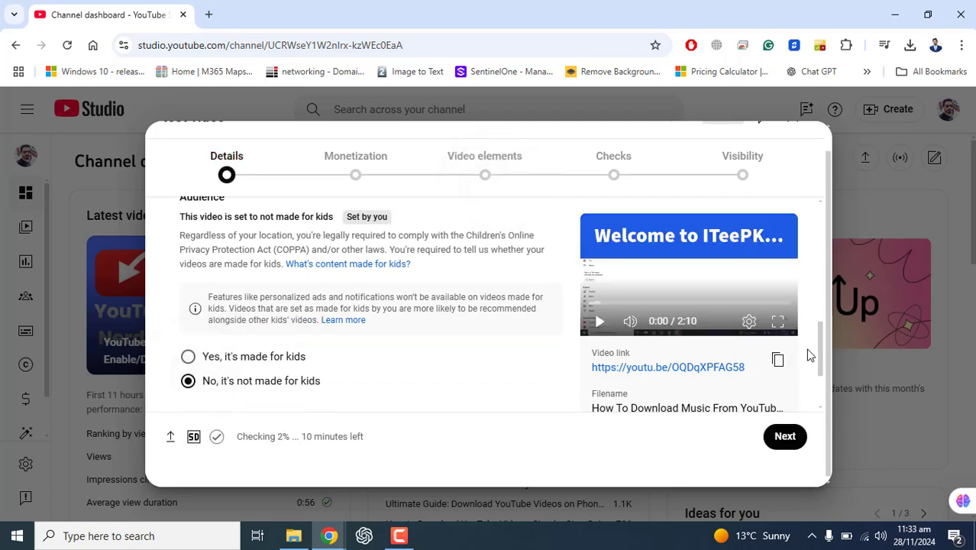
{"action": "left_click", "coordinate": [499, 166]}
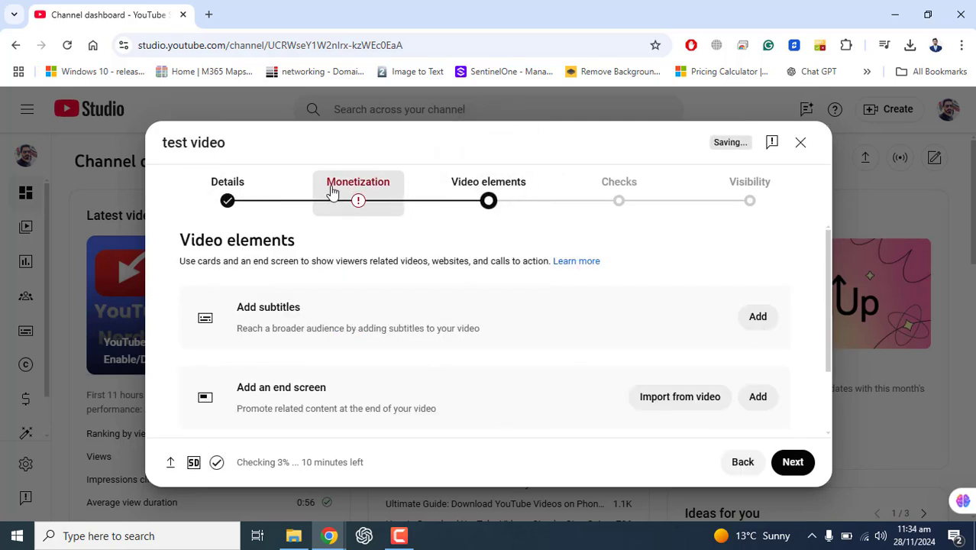
Open the end screen editor for the uploaded video and look through the predefined templates.
{"action": "scroll", "coordinate": [829, 275], "scroll_direction": "down", "scroll_amount": 1}
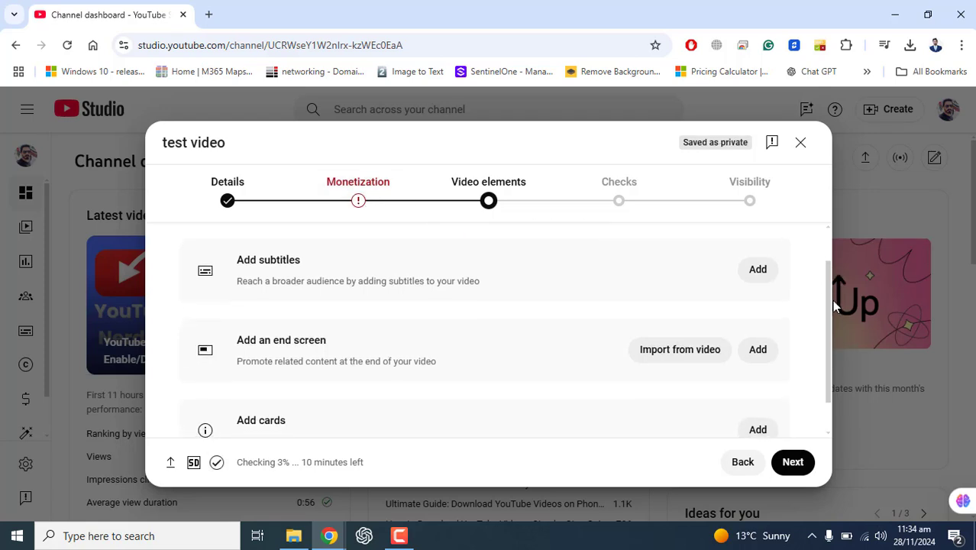
{"action": "left_click_drag", "start_coordinate": [238, 341], "coordinate": [449, 387]}
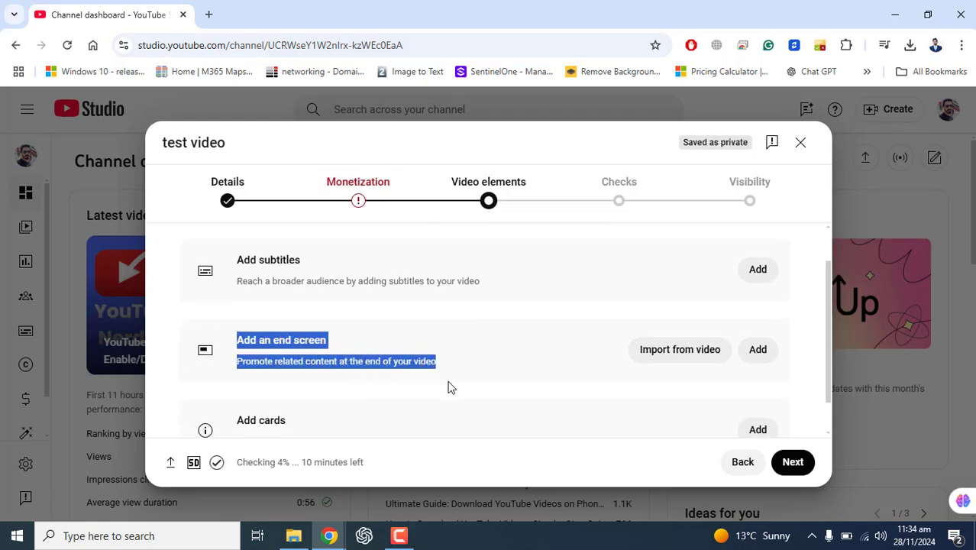
{"action": "left_click", "coordinate": [757, 351]}
{"action": "scroll", "coordinate": [440, 263], "scroll_direction": "down", "scroll_amount": 1}
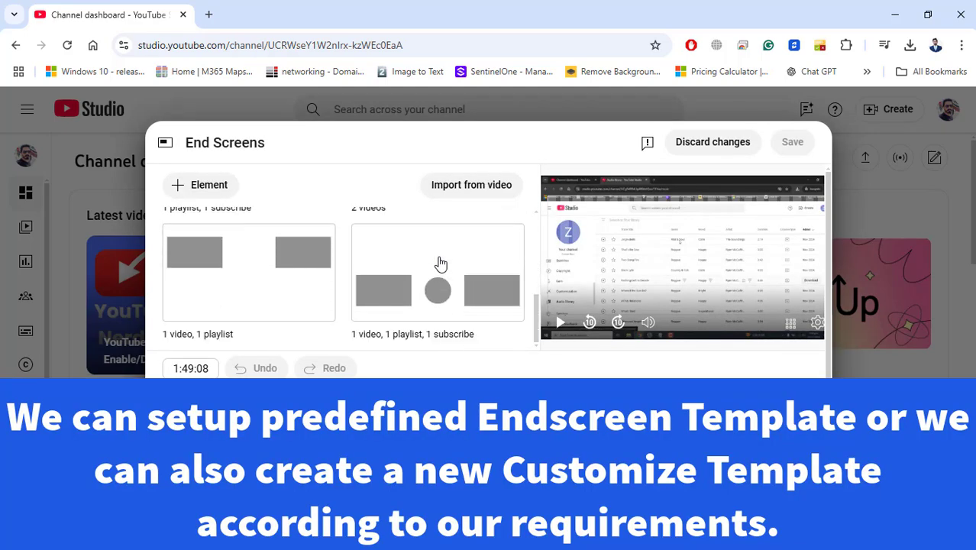
{"action": "scroll", "coordinate": [441, 264], "scroll_direction": "down", "scroll_amount": 5}
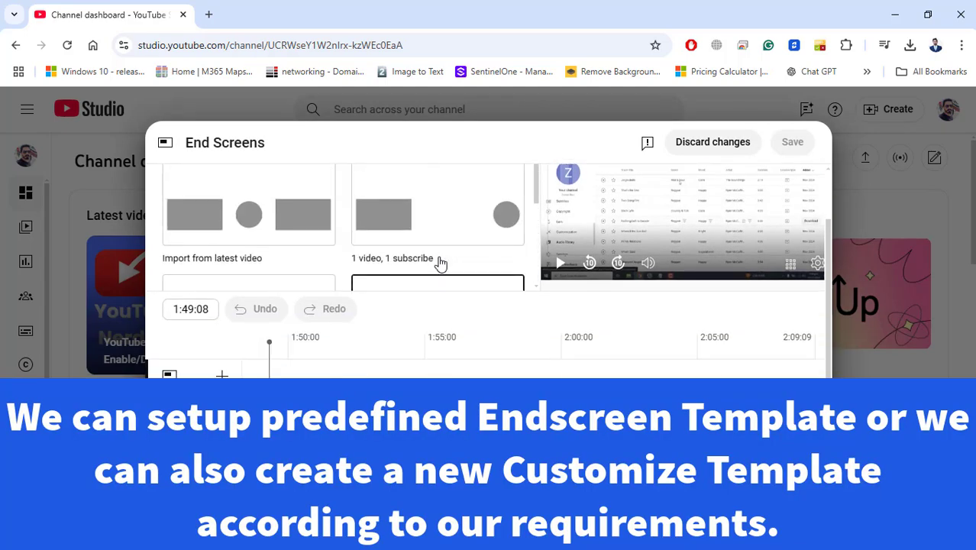
{"action": "scroll", "coordinate": [440, 263], "scroll_direction": "up", "scroll_amount": 1}
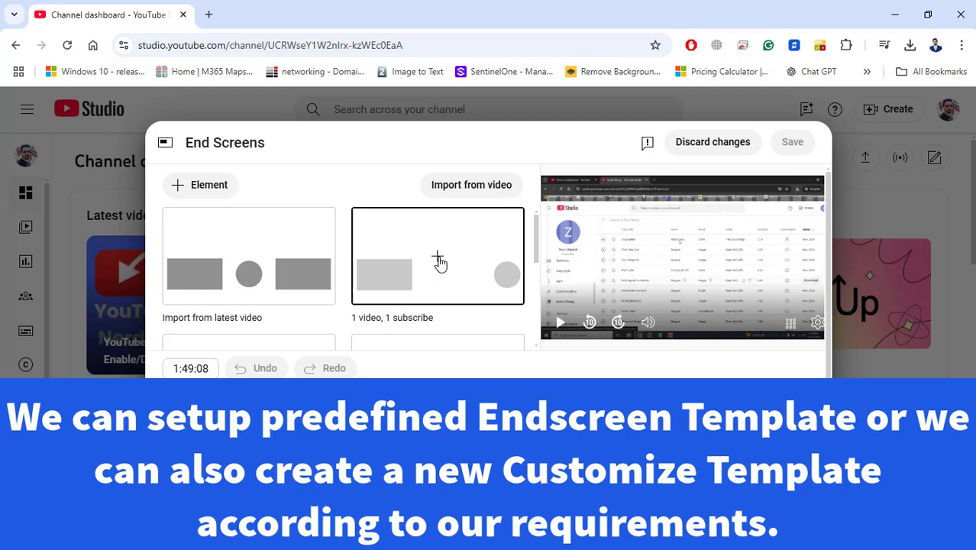
Add a Video element, try Best for viewer and the specific video "How to Upload YouTube Shorts from PC", and delete the element.
{"action": "left_click", "coordinate": [205, 186]}
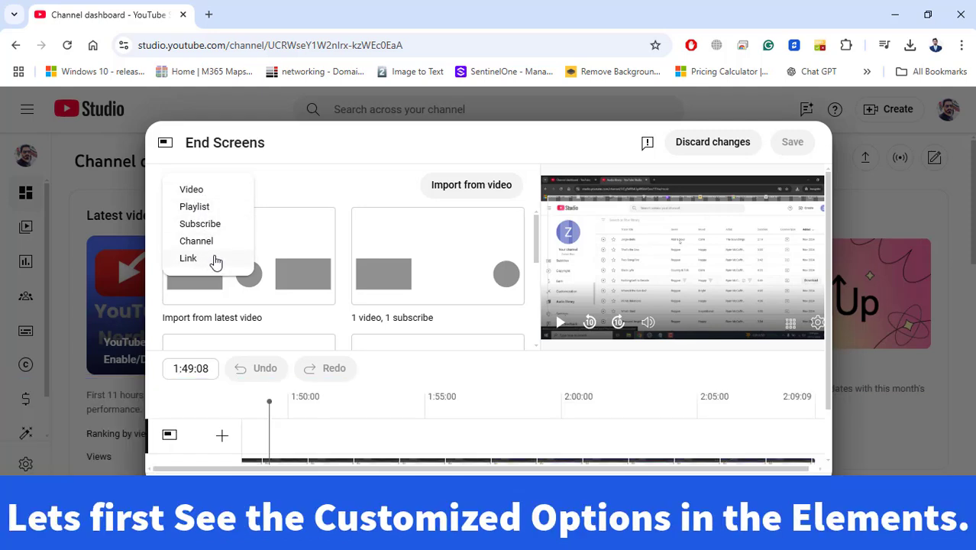
{"action": "left_click", "coordinate": [201, 191]}
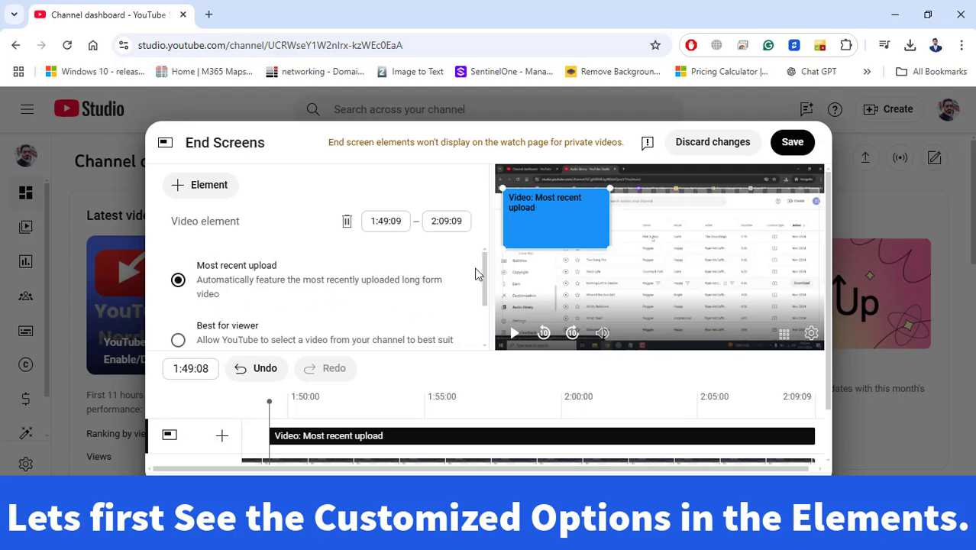
{"action": "scroll", "coordinate": [469, 282], "scroll_direction": "down", "scroll_amount": 1}
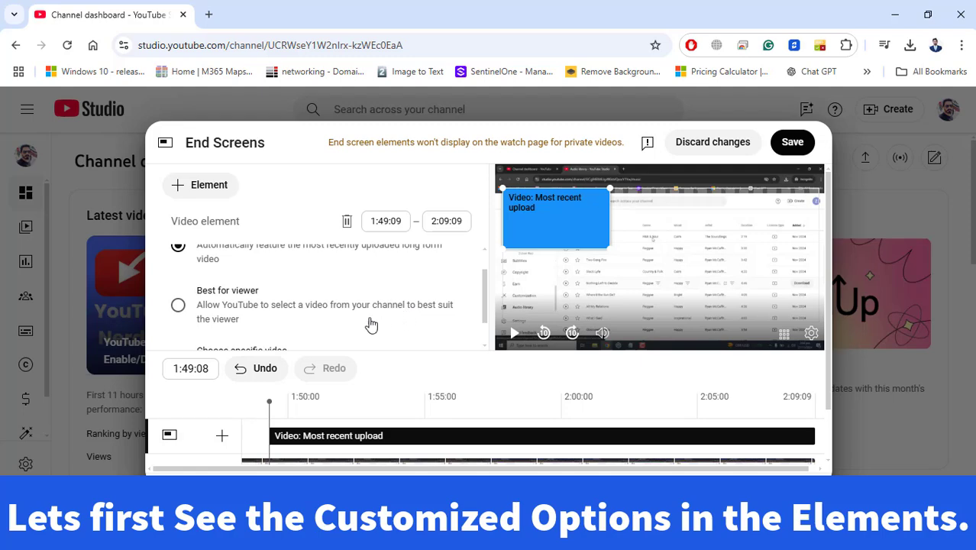
{"action": "left_click", "coordinate": [179, 306]}
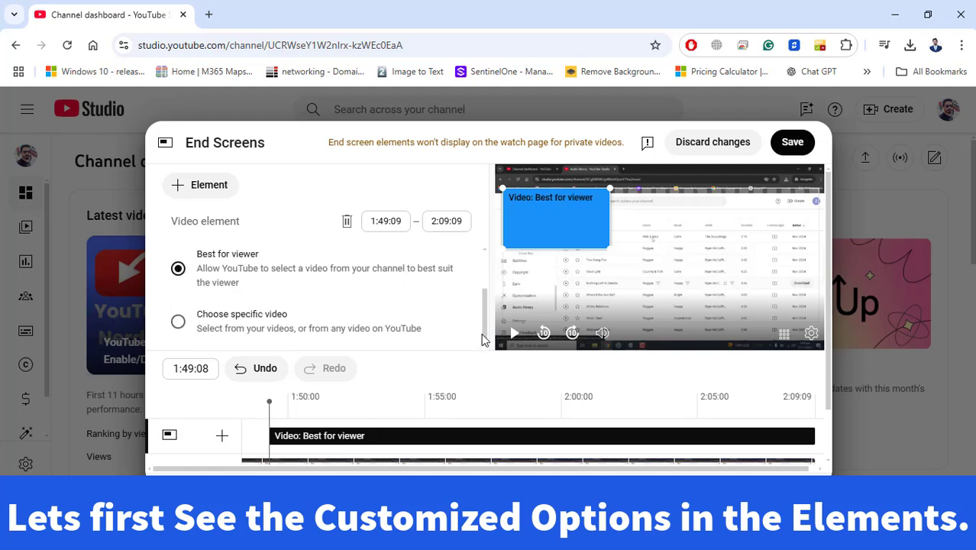
{"action": "left_click", "coordinate": [177, 323]}
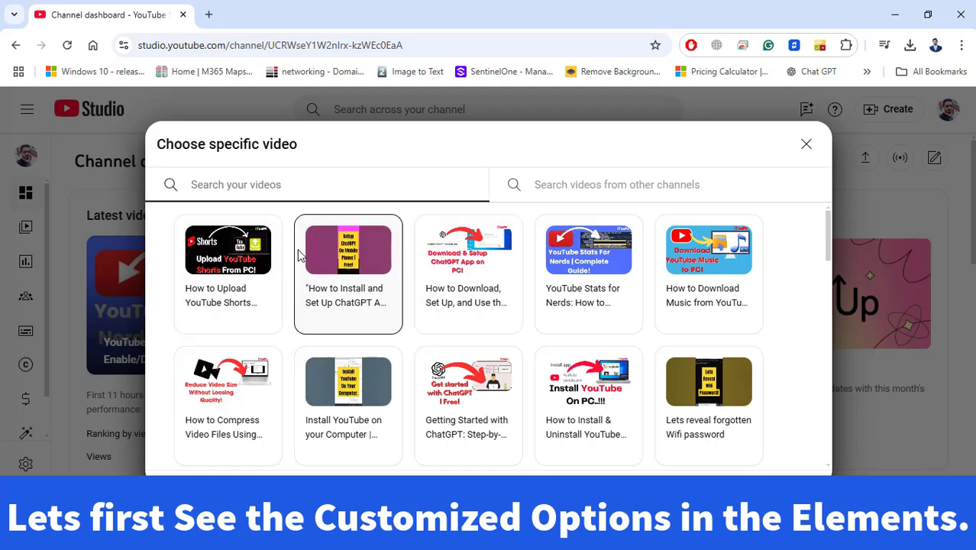
{"action": "left_click", "coordinate": [246, 254]}
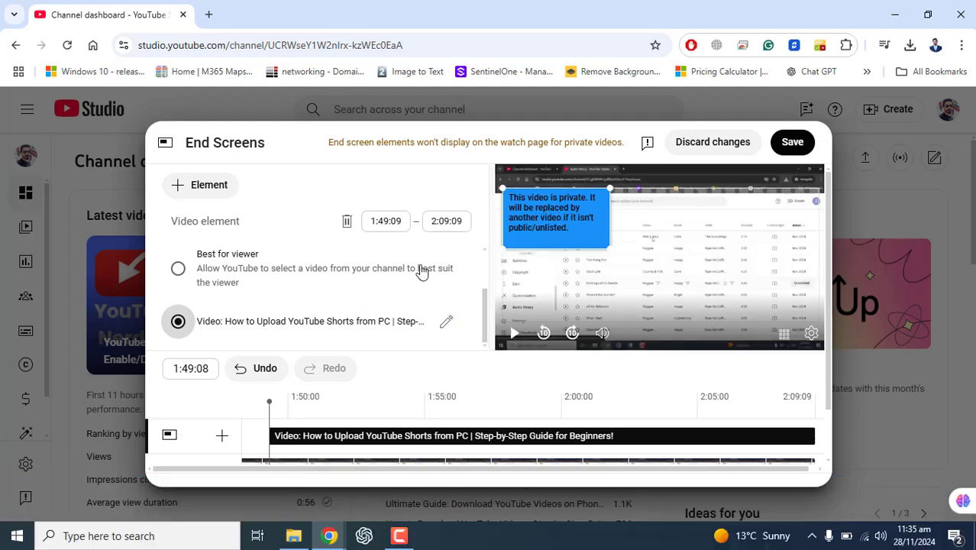
{"action": "left_click", "coordinate": [348, 222]}
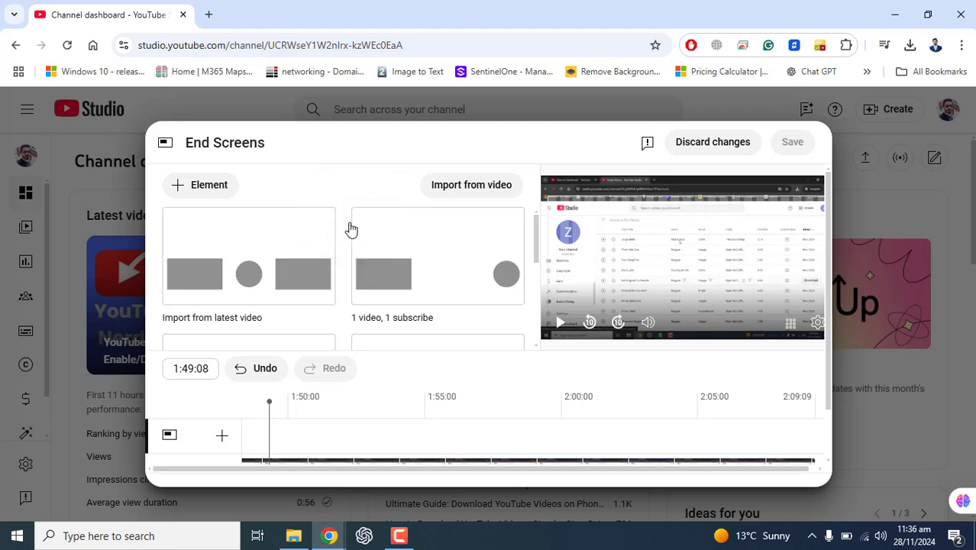
Add a Subscribe element to the end screen, inspect its start and end time fields, and delete it.
{"action": "left_click", "coordinate": [195, 189]}
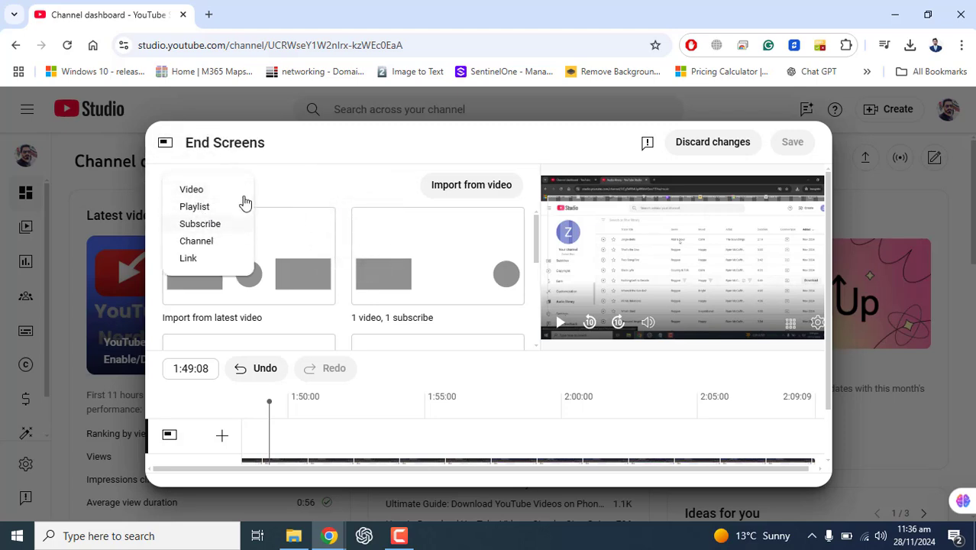
{"action": "left_click", "coordinate": [206, 226]}
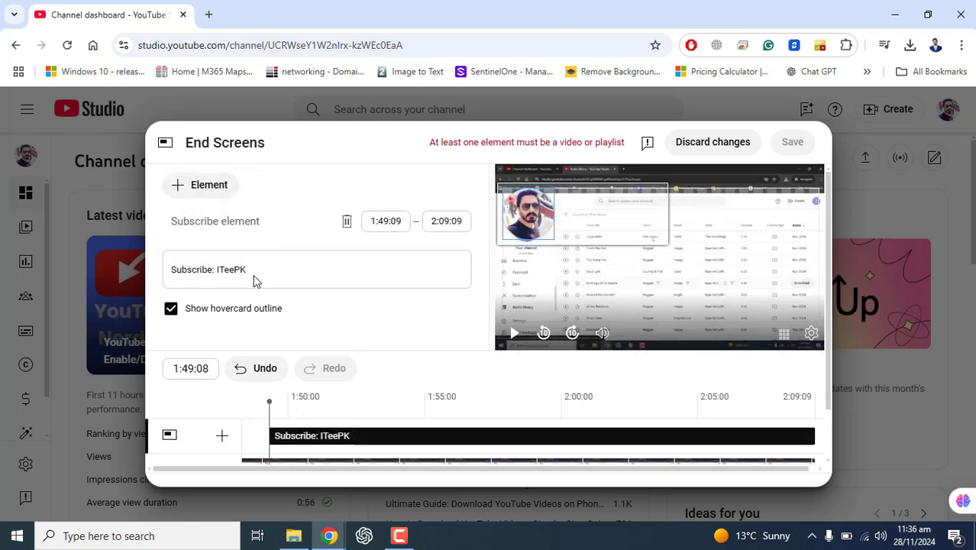
{"action": "left_click", "coordinate": [374, 222]}
{"action": "left_click", "coordinate": [396, 223]}
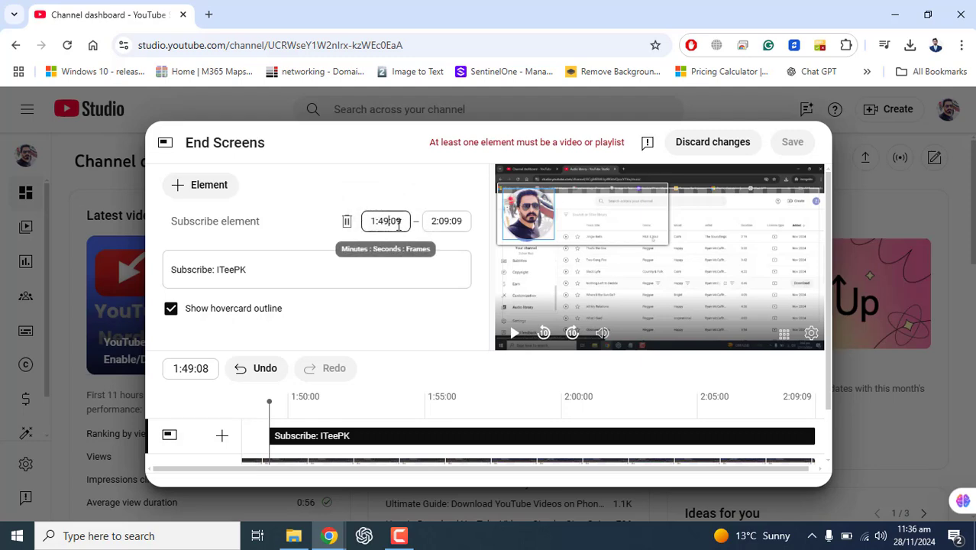
{"action": "left_click", "coordinate": [462, 222]}
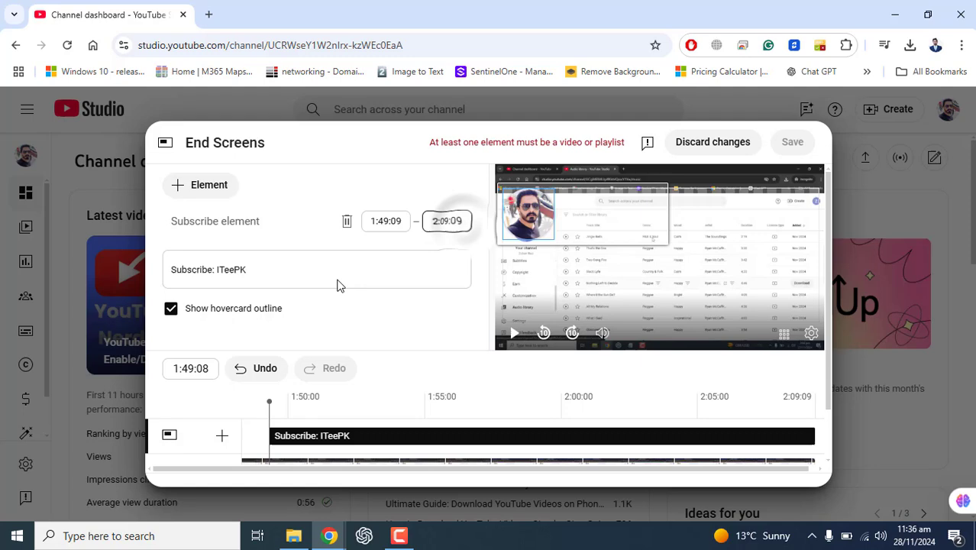
{"action": "left_click", "coordinate": [346, 223]}
Add a Playlist element for "YouTube Essentials: Tips & Guides for All Users" to the end screen and delete it.
{"action": "left_click", "coordinate": [217, 187]}
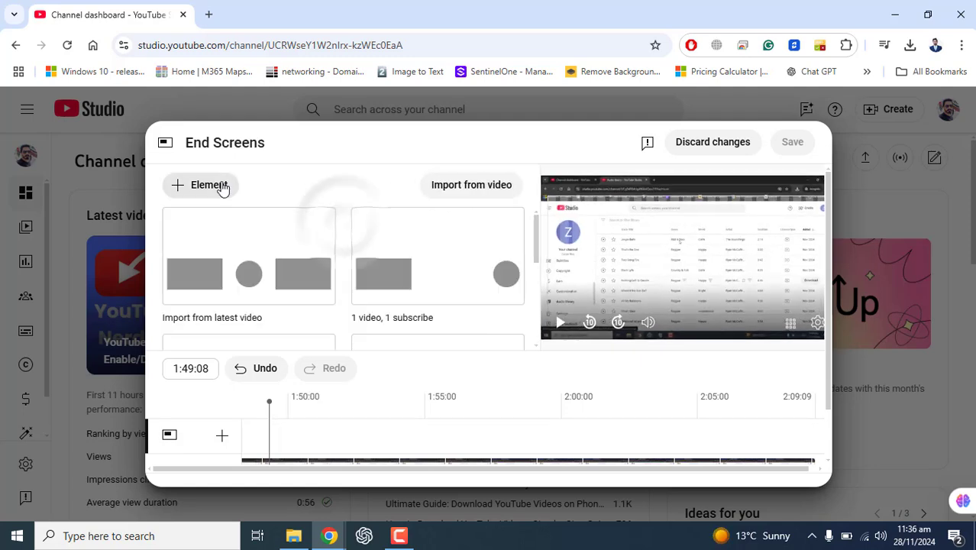
{"action": "left_click", "coordinate": [206, 208]}
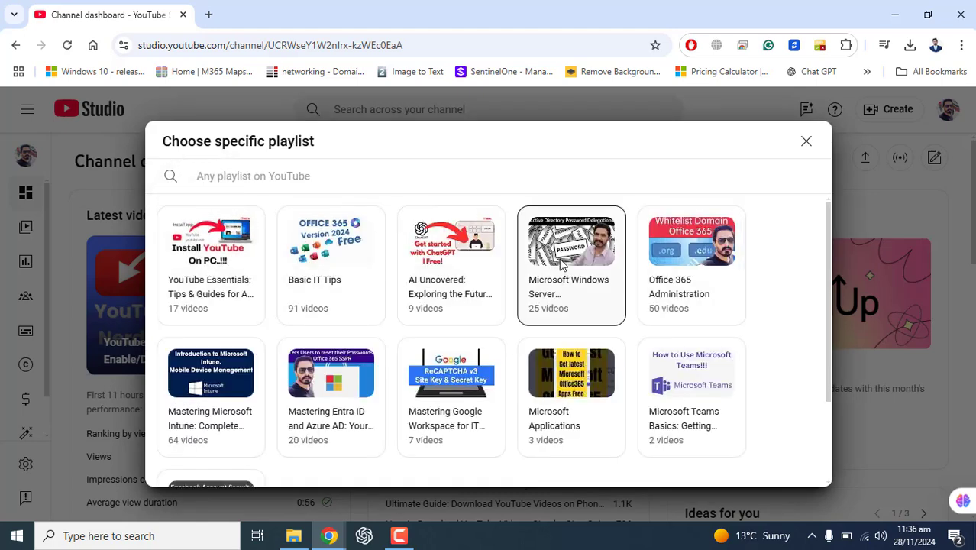
{"action": "left_click", "coordinate": [227, 284]}
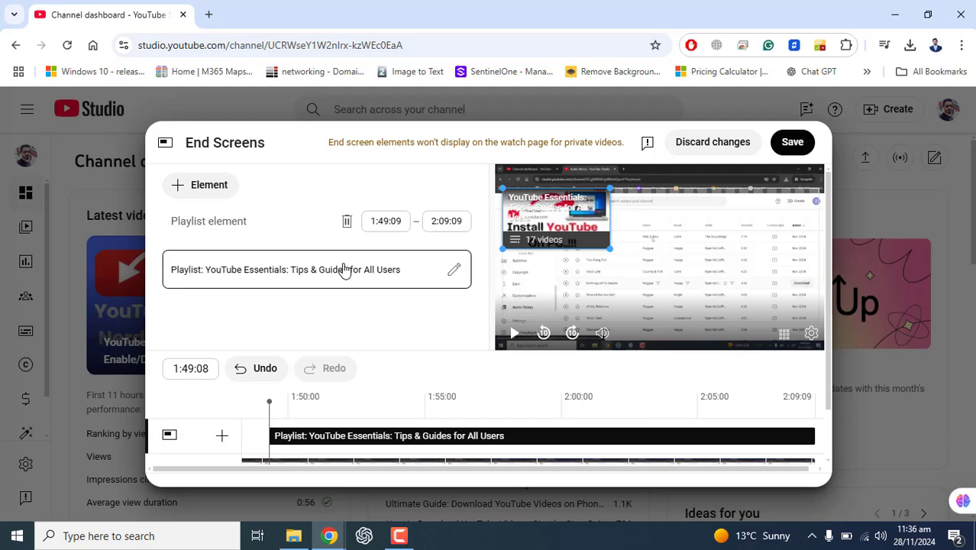
{"action": "left_click", "coordinate": [347, 222]}
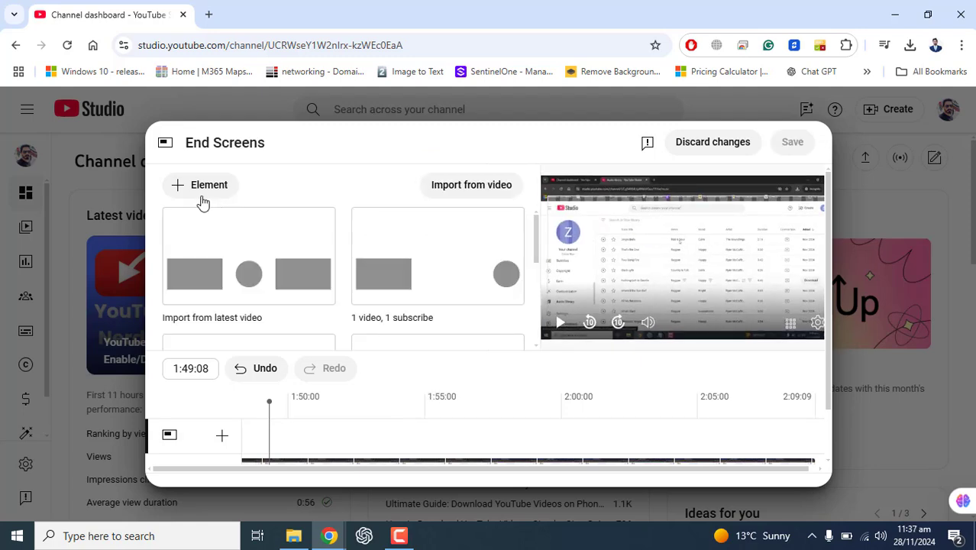
Start a Link element on the end screen and accept the External links Terms and Conditions.
{"action": "left_click", "coordinate": [198, 189]}
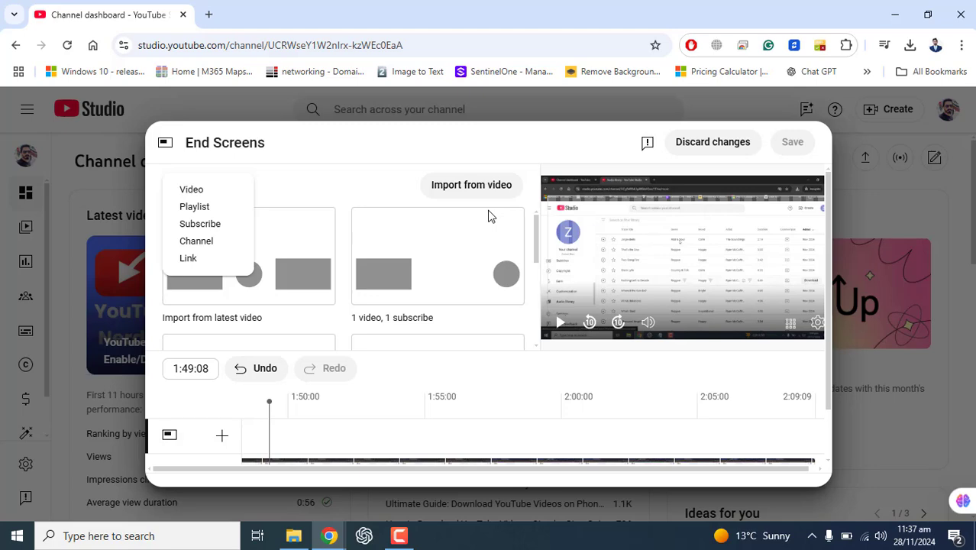
{"action": "left_click", "coordinate": [187, 260]}
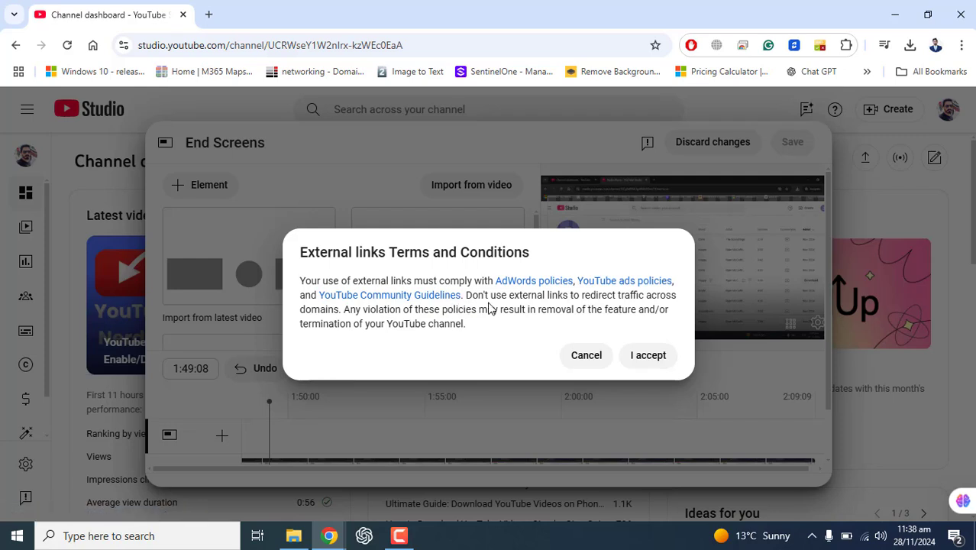
{"action": "left_click", "coordinate": [651, 359]}
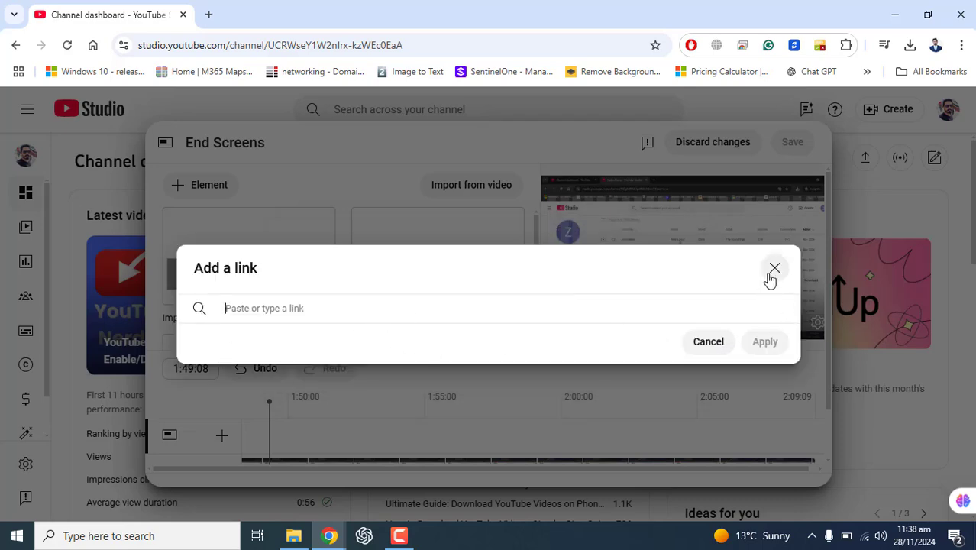
Load the iteepk.com home page in a new browser tab and copy its address.
{"action": "key", "text": "ctrl+t"}
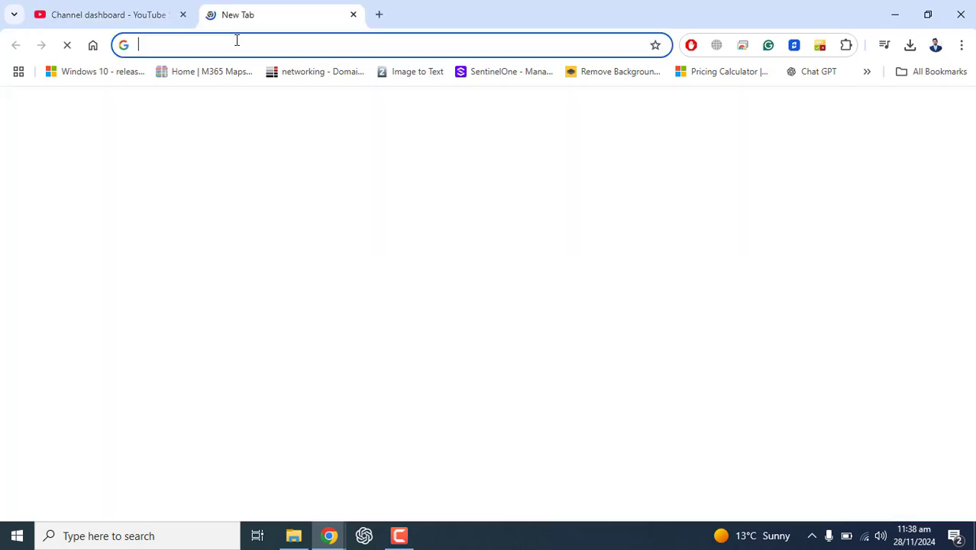
{"action": "left_click", "coordinate": [239, 44]}
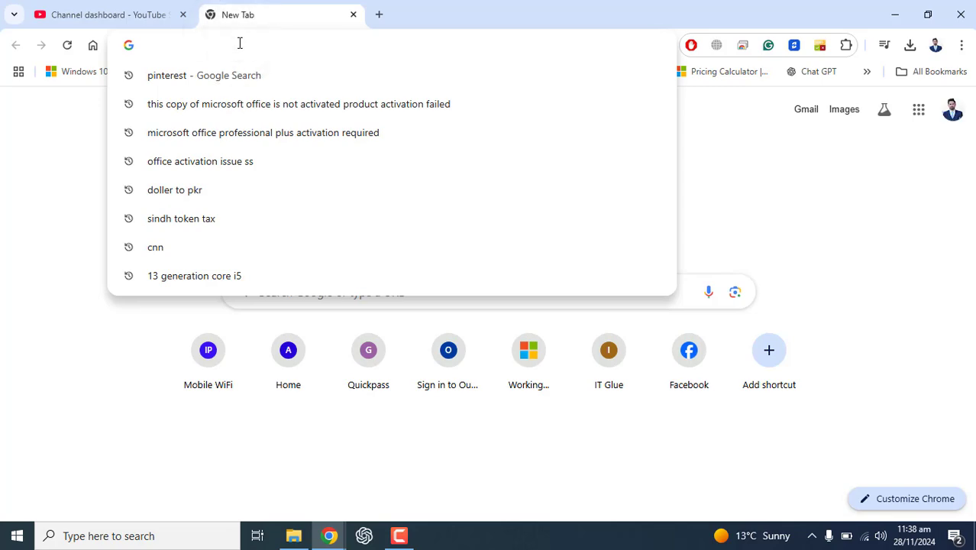
{"action": "type", "text": "iteepk.com"}
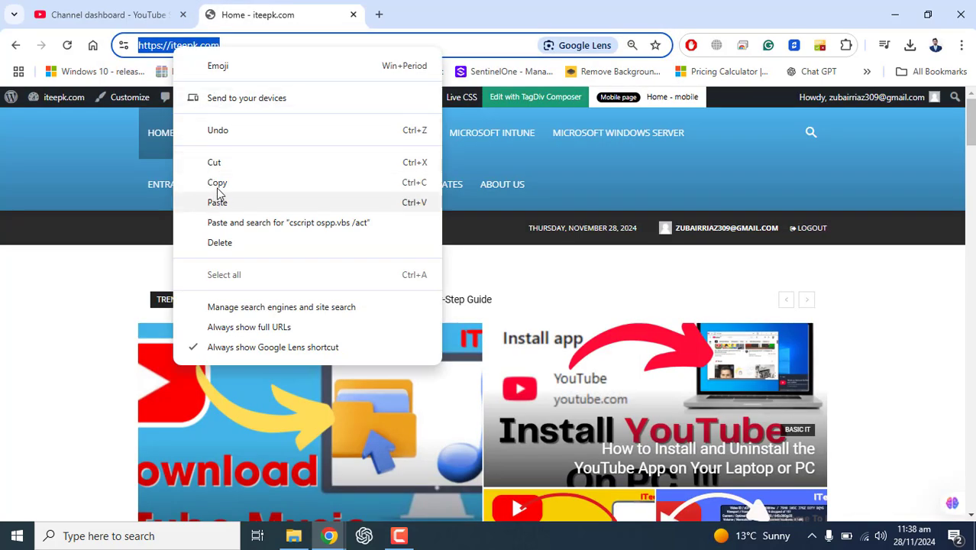
{"action": "left_click", "coordinate": [216, 184]}
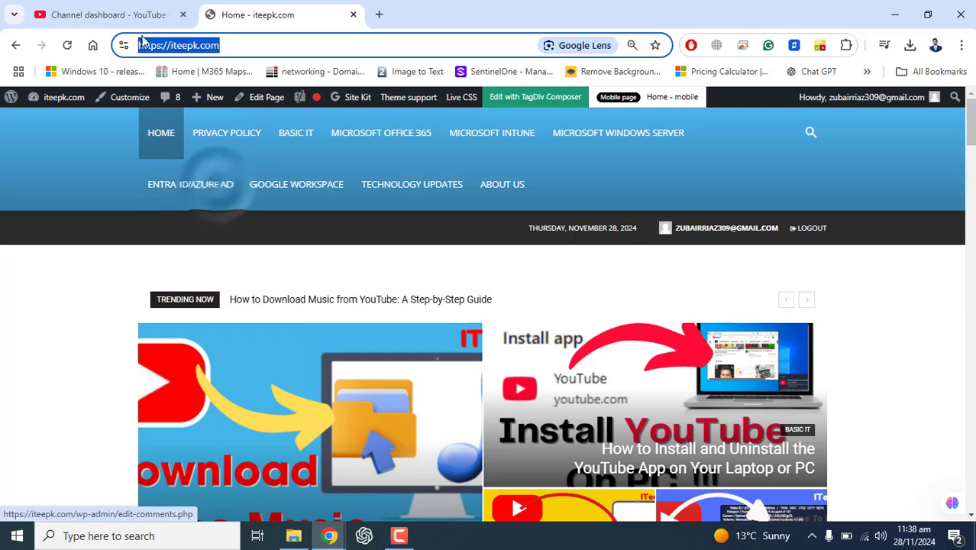
{"action": "left_click", "coordinate": [107, 15]}
{"action": "left_click", "coordinate": [279, 315]}
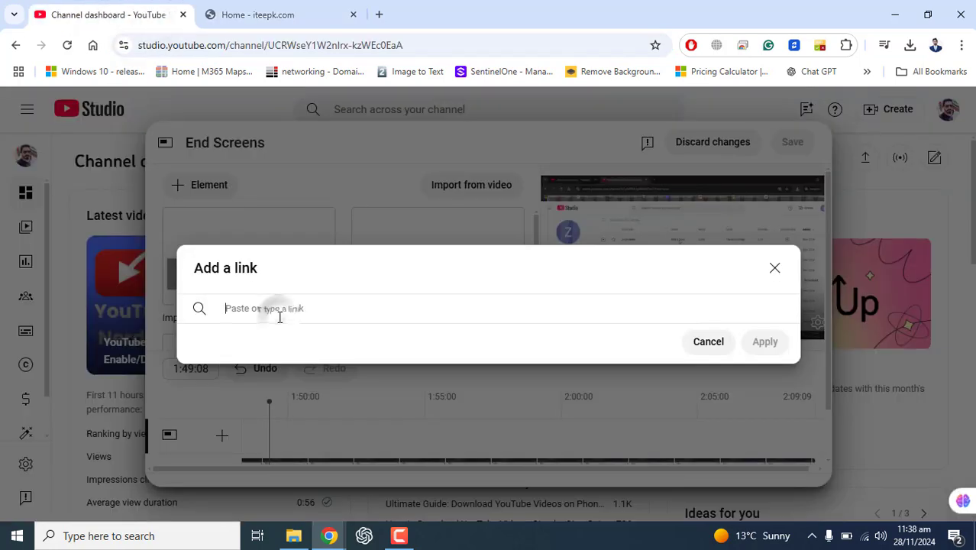
{"action": "key", "text": "ctrl+v"}
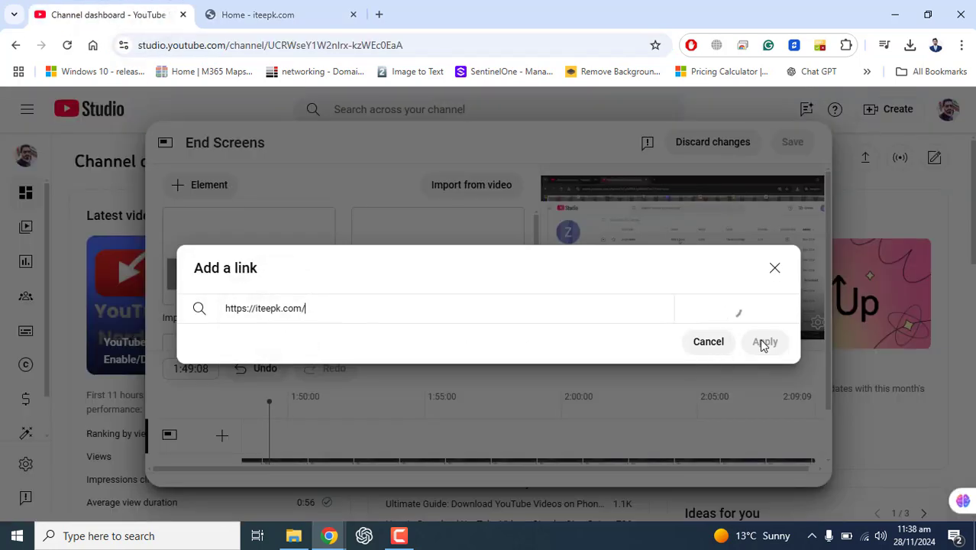
{"action": "left_click", "coordinate": [769, 347]}
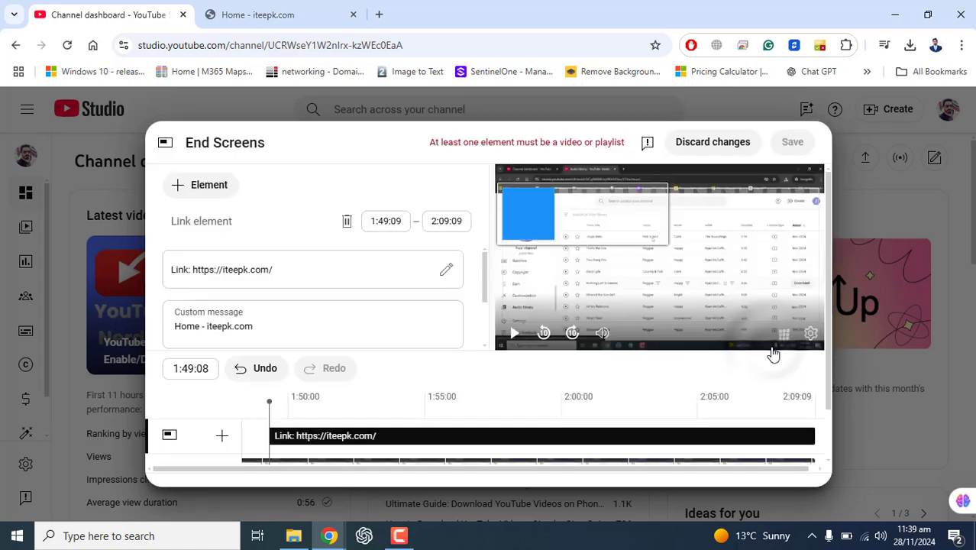
Review the Link element's address and custom message, and delete the element from the end screen.
{"action": "left_click", "coordinate": [252, 270]}
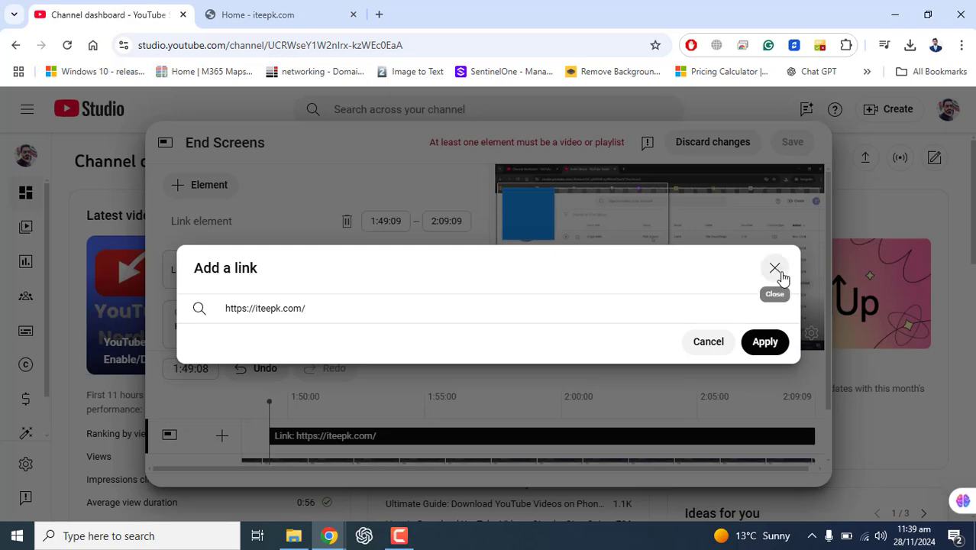
{"action": "left_click", "coordinate": [775, 269]}
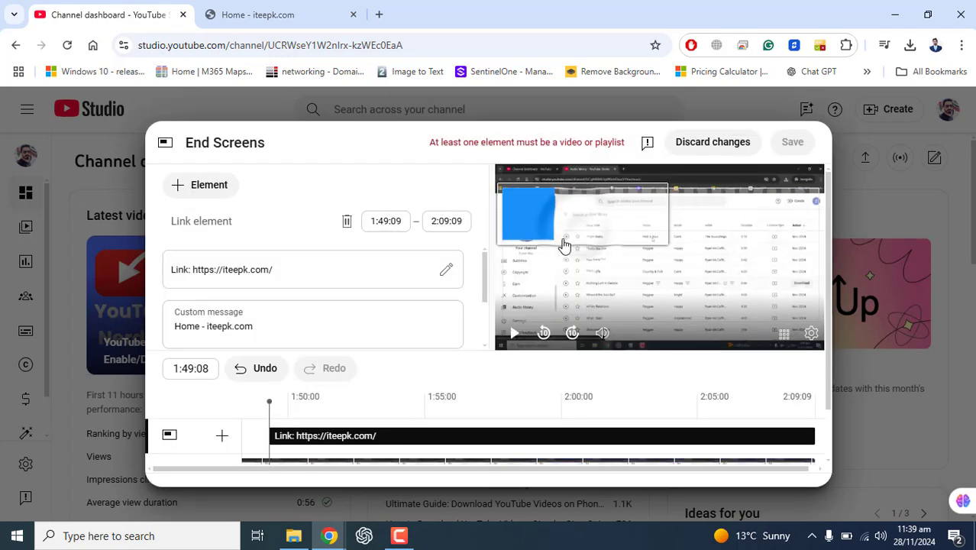
{"action": "left_click", "coordinate": [248, 331]}
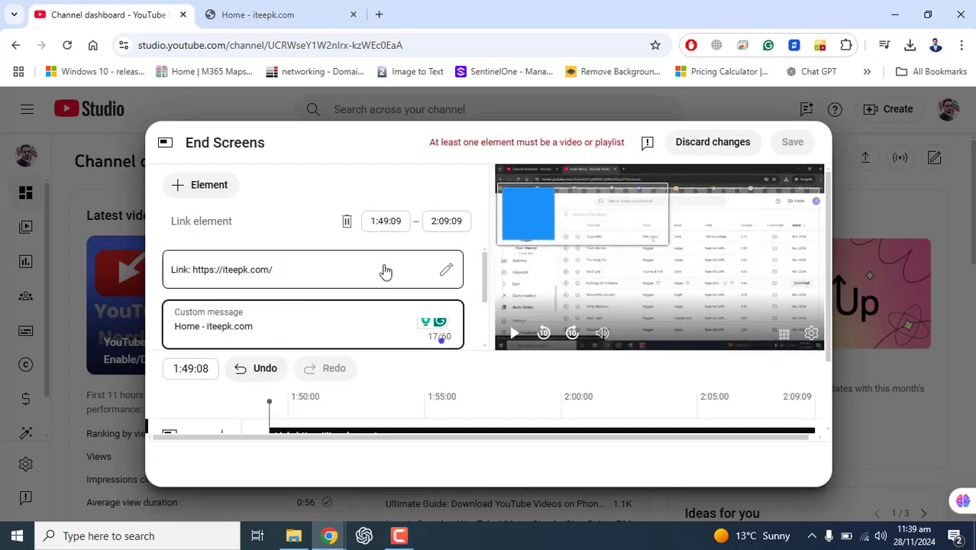
{"action": "left_click", "coordinate": [346, 221]}
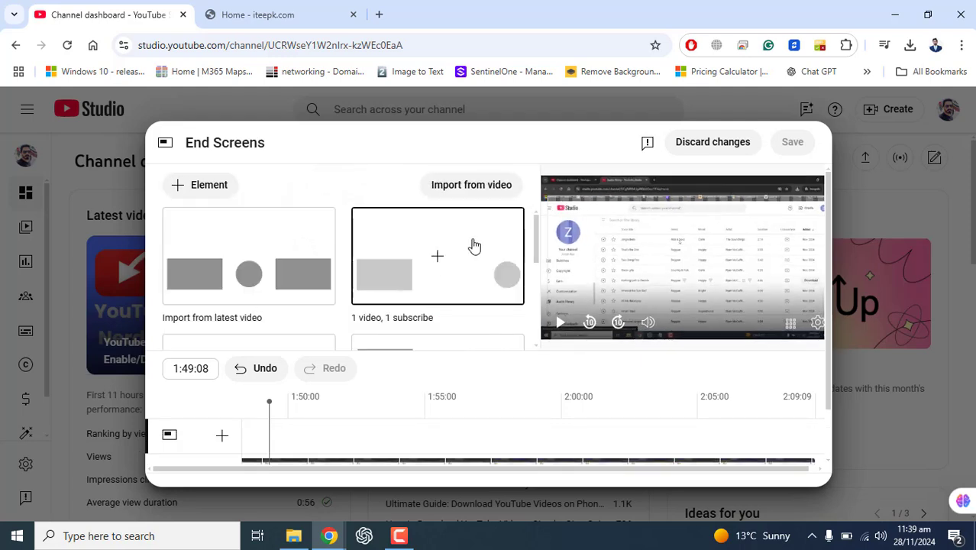
Browse the predefined end screen layouts and apply the one with 1 video, 1 playlist and 1 subscribe element.
{"action": "scroll", "coordinate": [416, 263], "scroll_direction": "down", "scroll_amount": 3}
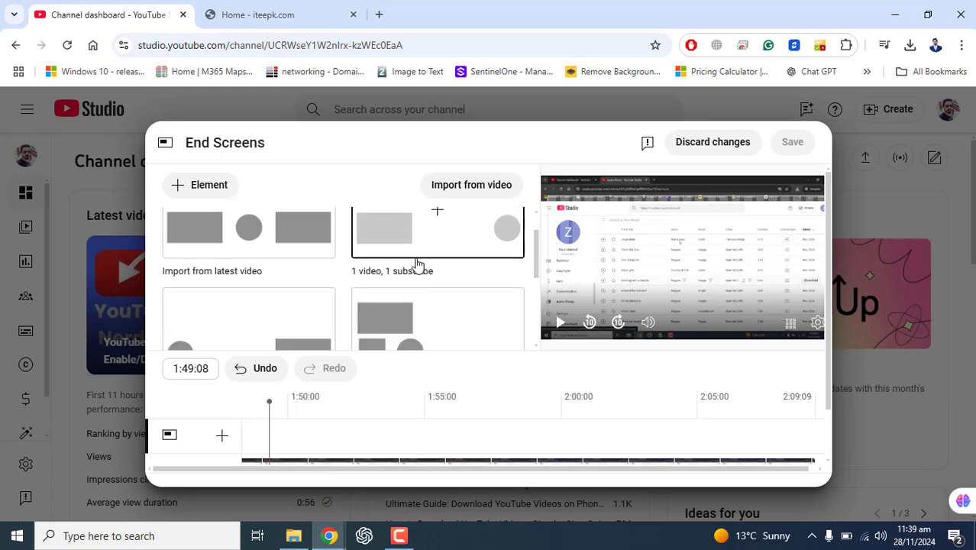
{"action": "scroll", "coordinate": [417, 264], "scroll_direction": "up", "scroll_amount": 2}
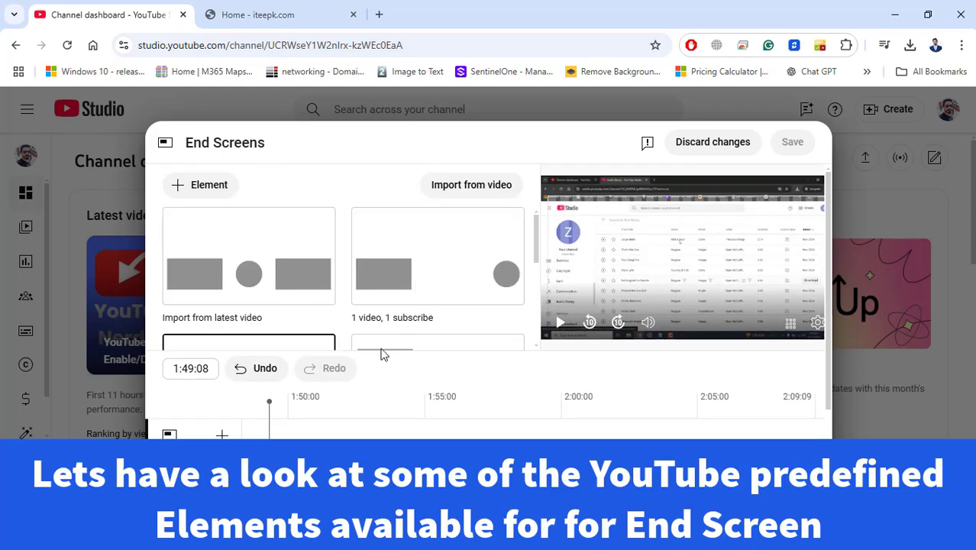
{"action": "scroll", "coordinate": [375, 265], "scroll_direction": "down", "scroll_amount": 1}
{"action": "scroll", "coordinate": [375, 265], "scroll_direction": "down", "scroll_amount": 2}
{"action": "scroll", "coordinate": [375, 271], "scroll_direction": "up", "scroll_amount": 3}
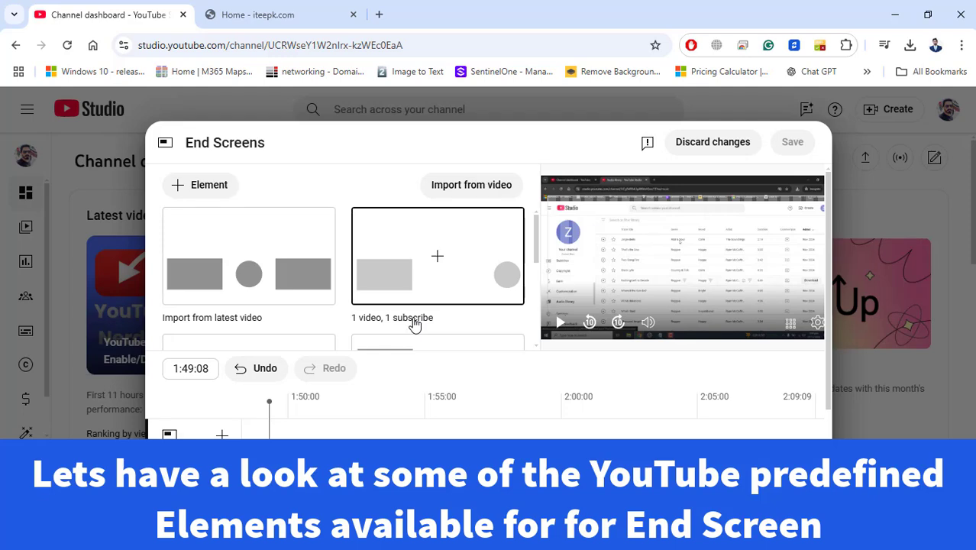
{"action": "scroll", "coordinate": [414, 324], "scroll_direction": "down", "scroll_amount": 2}
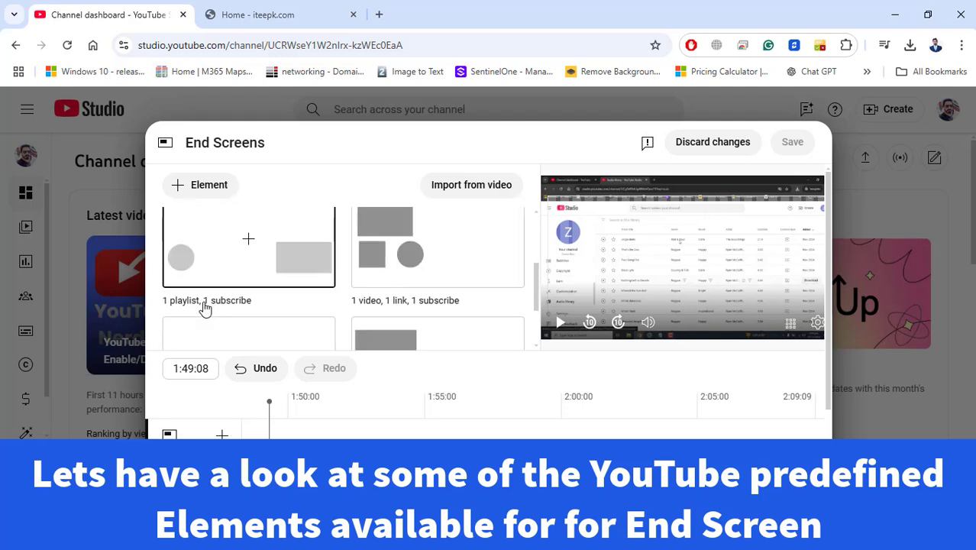
{"action": "scroll", "coordinate": [205, 307], "scroll_direction": "down", "scroll_amount": 1}
{"action": "scroll", "coordinate": [204, 307], "scroll_direction": "down", "scroll_amount": 1}
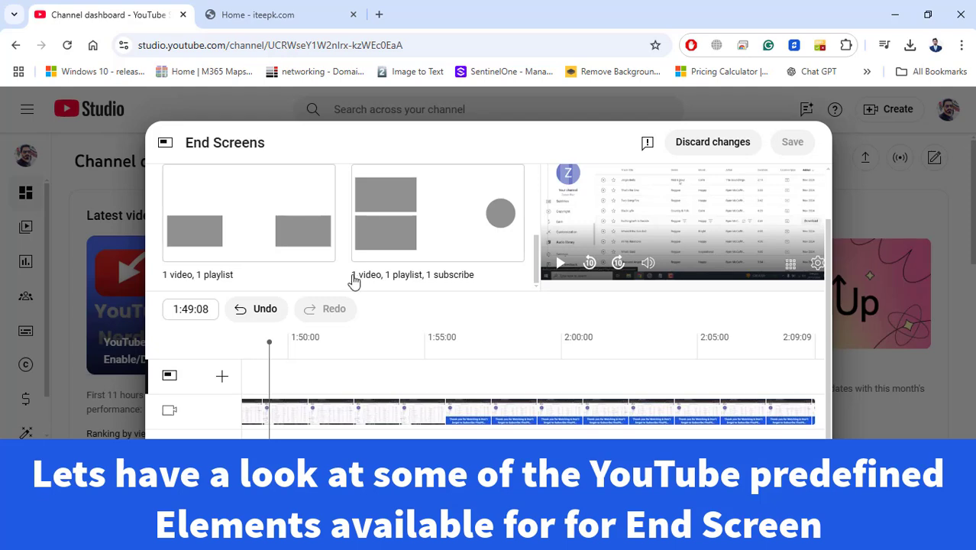
{"action": "left_click", "coordinate": [458, 216]}
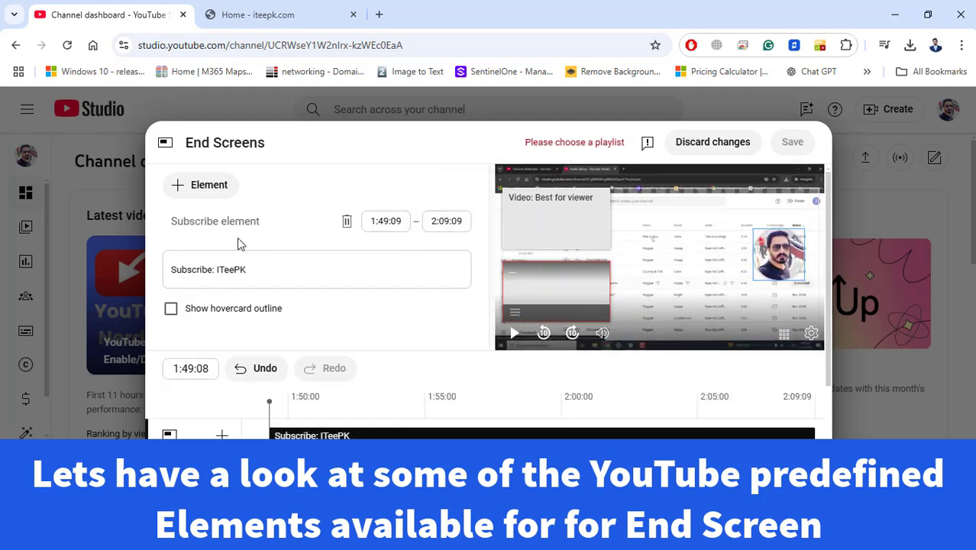
Assign the playlist "YouTube Essentials: Tips & Guides for All Users" to the template's empty Playlist element.
{"action": "left_click", "coordinate": [560, 227]}
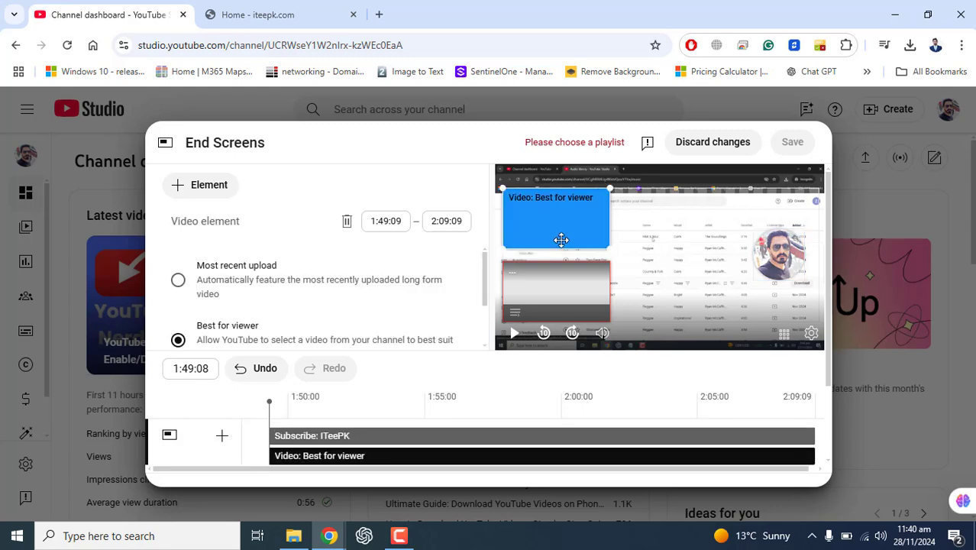
{"action": "left_click", "coordinate": [571, 298]}
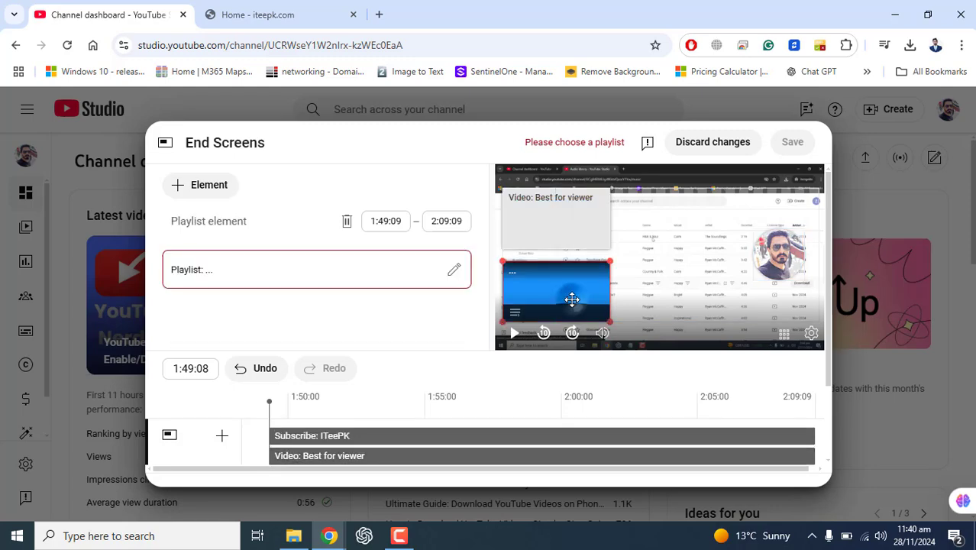
{"action": "left_click", "coordinate": [453, 272]}
{"action": "left_click", "coordinate": [214, 242]}
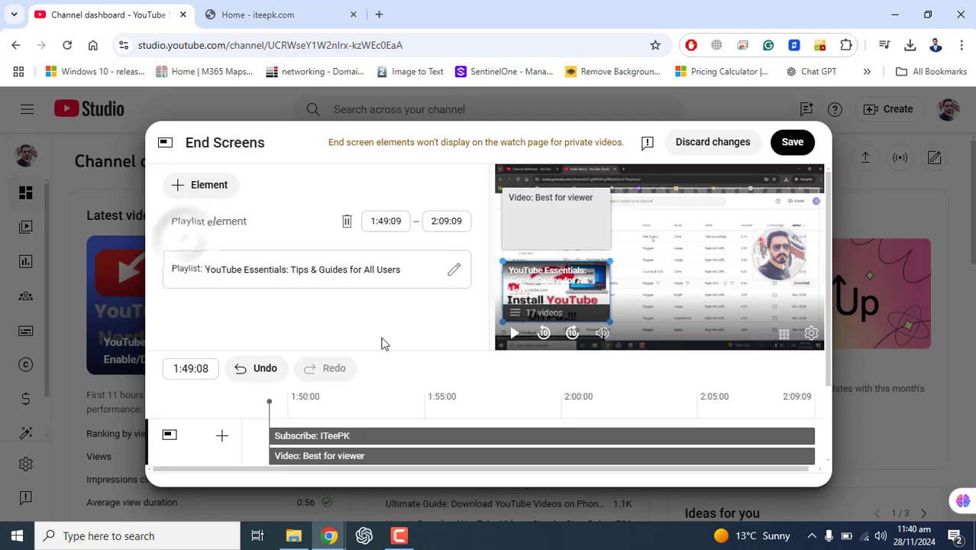
Delay the start of the Subscribe element on the timeline to about 1:55:03.
{"action": "scroll", "coordinate": [403, 414], "scroll_direction": "down", "scroll_amount": 1}
{"action": "left_click", "coordinate": [325, 369]}
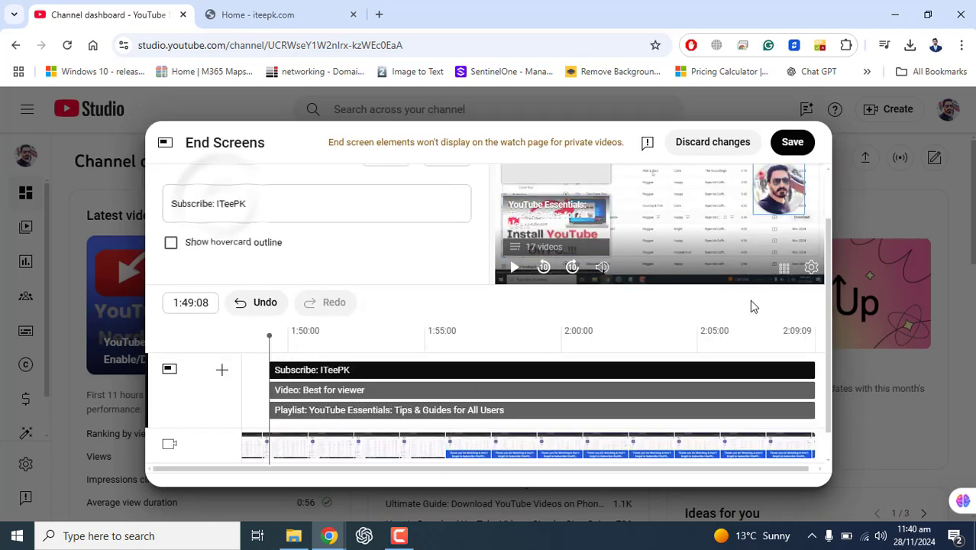
{"action": "scroll", "coordinate": [816, 267], "scroll_direction": "up", "scroll_amount": 1}
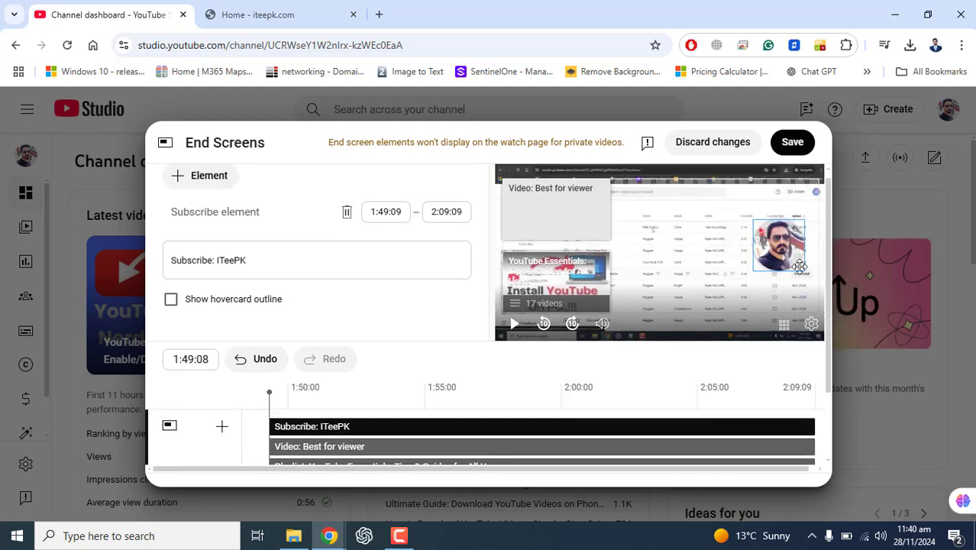
{"action": "scroll", "coordinate": [798, 265], "scroll_direction": "down", "scroll_amount": 1}
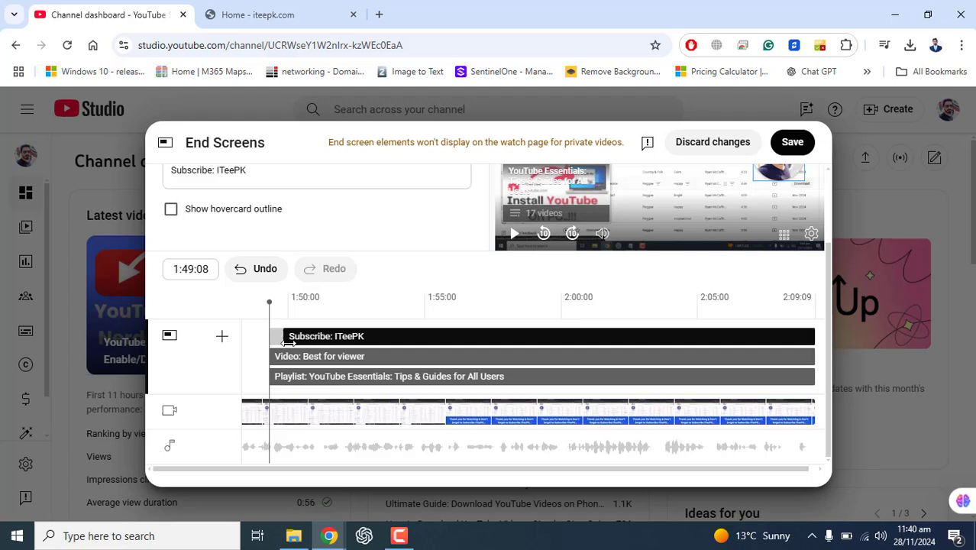
{"action": "left_click_drag", "start_coordinate": [289, 343], "coordinate": [428, 341]}
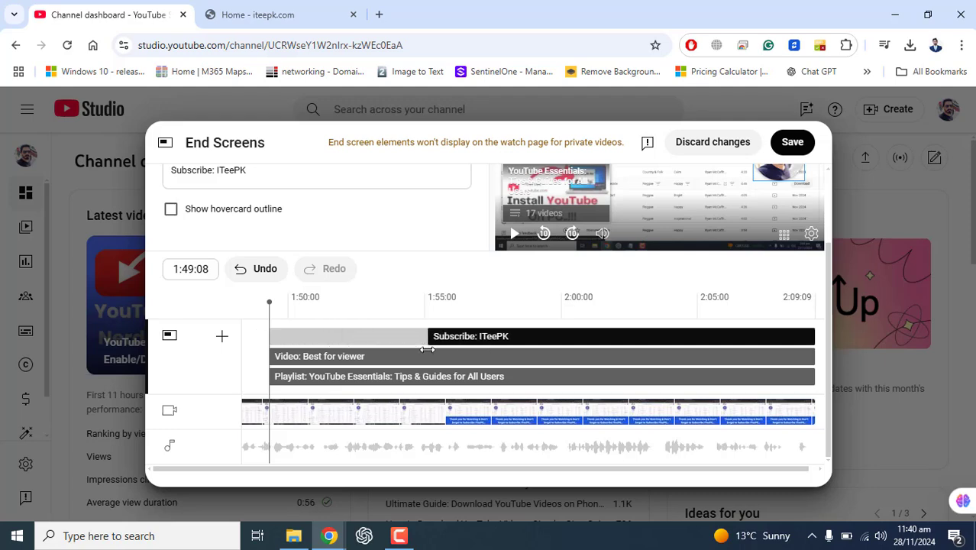
Delay the start of the Video element to about 1:59:15 and of the Playlist element to about 2:00:10 on the timeline.
{"action": "left_click", "coordinate": [305, 357]}
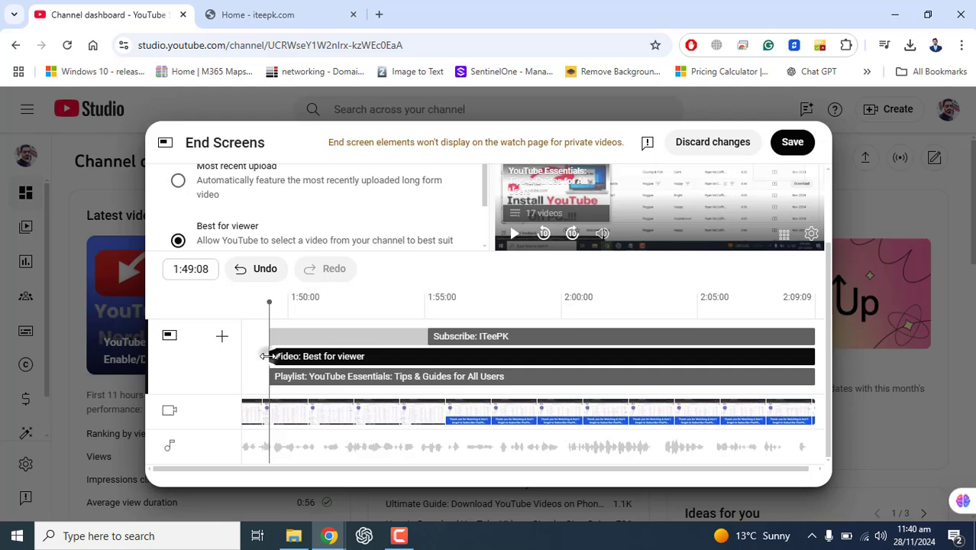
{"action": "left_click_drag", "start_coordinate": [267, 356], "coordinate": [548, 355]}
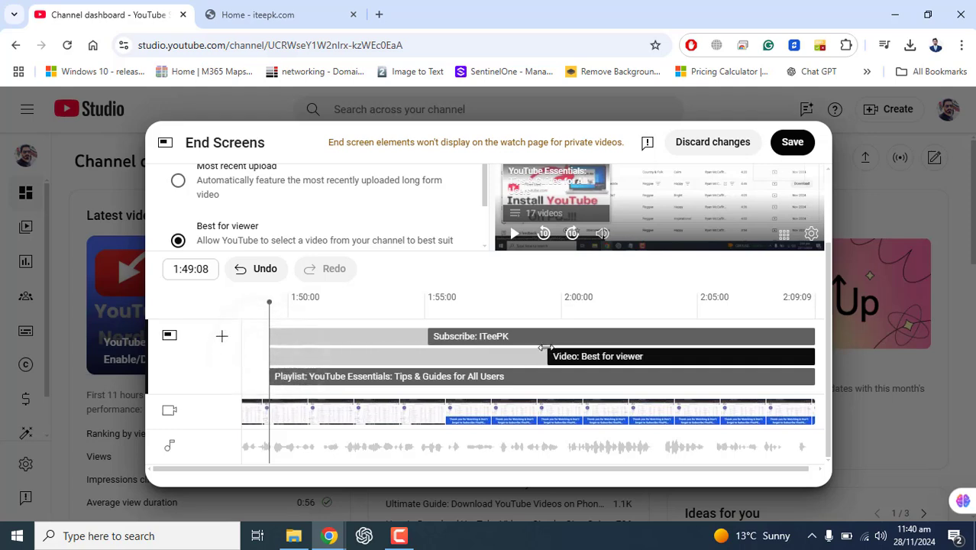
{"action": "left_click", "coordinate": [339, 376]}
{"action": "left_click_drag", "start_coordinate": [267, 375], "coordinate": [571, 375]}
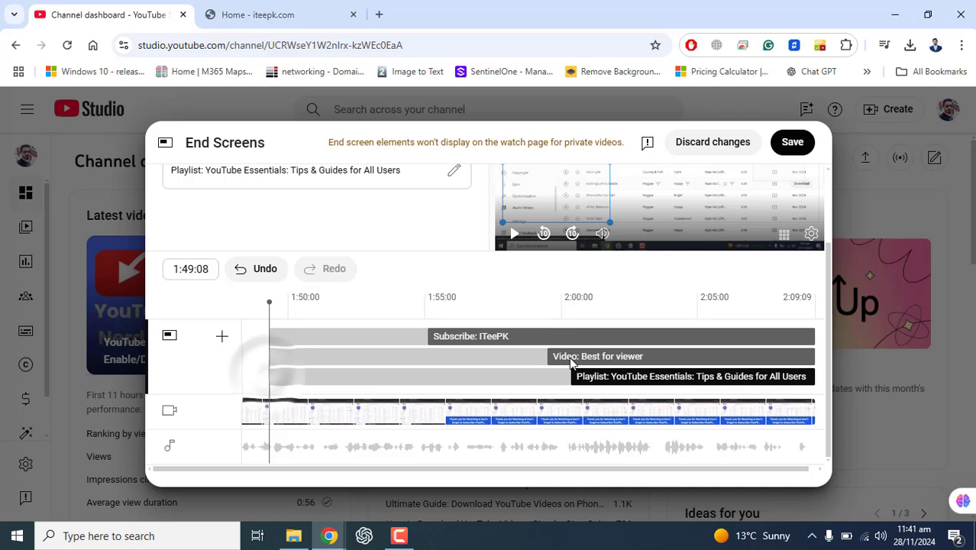
Move the start of the Subscribe element on the timeline to about 1:56:23.
{"action": "left_click", "coordinate": [571, 356]}
{"action": "left_click", "coordinate": [451, 335]}
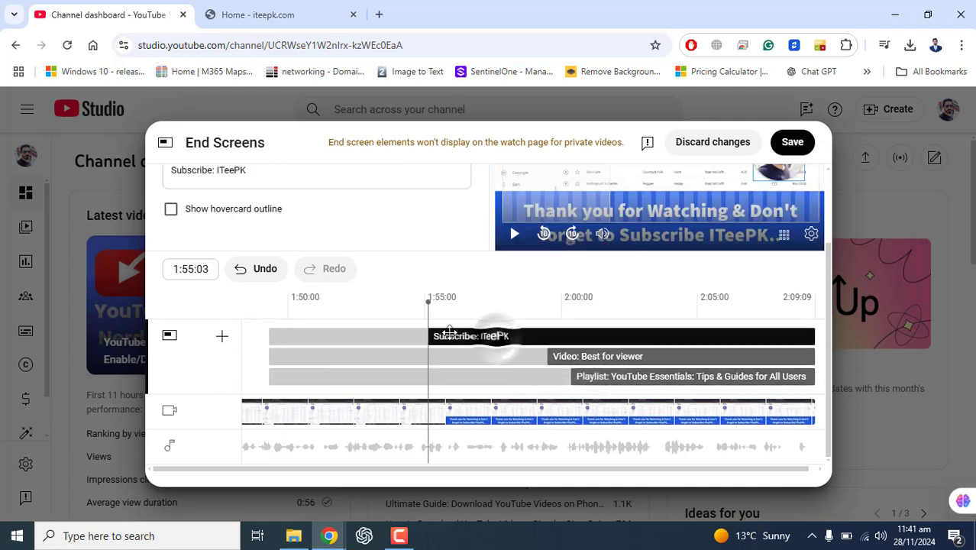
{"action": "left_click_drag", "start_coordinate": [424, 337], "coordinate": [473, 336]}
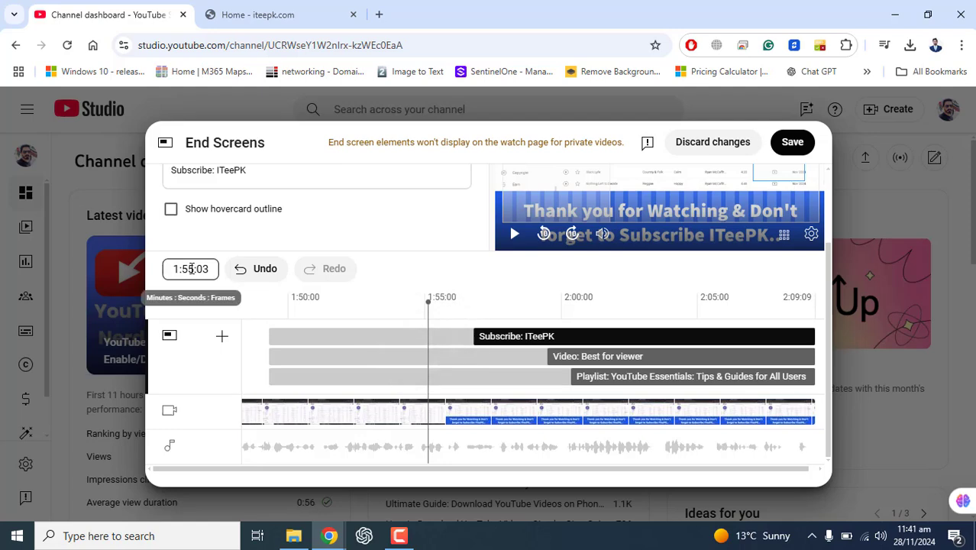
{"action": "left_click_drag", "start_coordinate": [827, 313], "coordinate": [822, 227]}
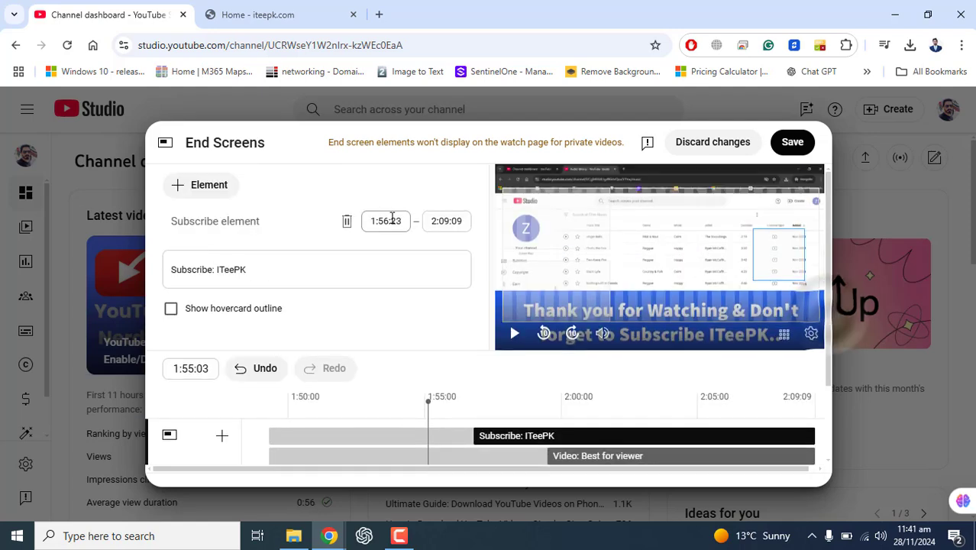
{"action": "left_click", "coordinate": [387, 219]}
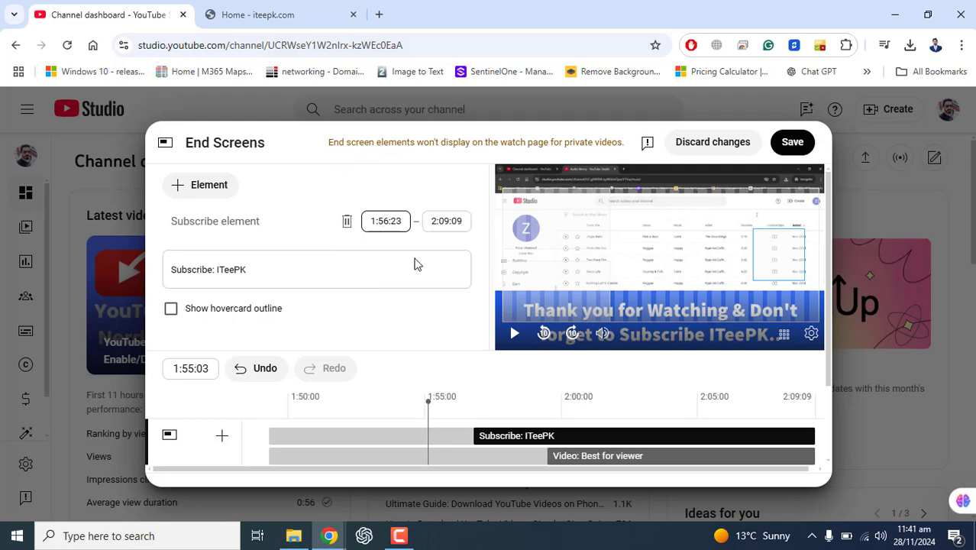
Examine the Subscribe element, the preview's playback speed choices, and the Video element's start time and video source options.
{"action": "left_click_drag", "start_coordinate": [172, 227], "coordinate": [288, 227]}
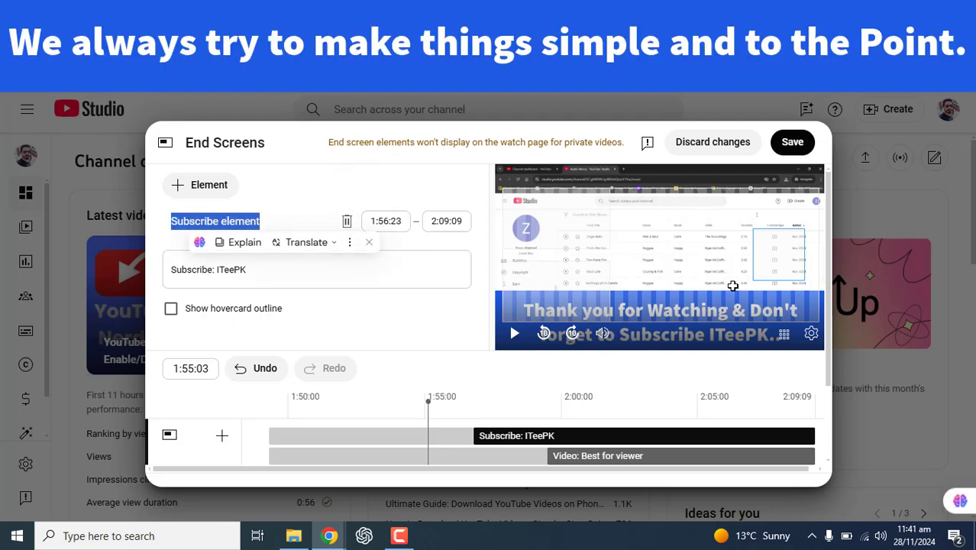
{"action": "left_click", "coordinate": [550, 248]}
{"action": "left_click", "coordinate": [549, 224]}
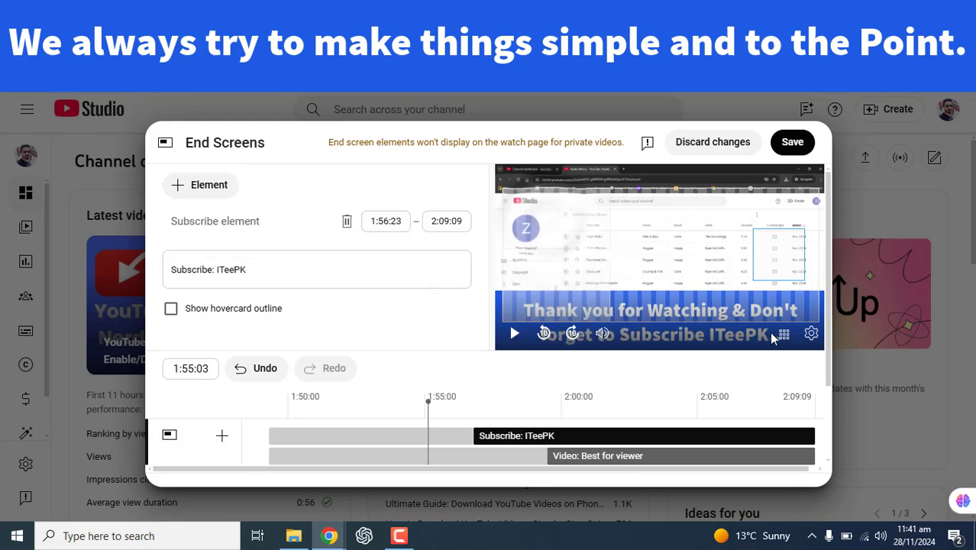
{"action": "left_click", "coordinate": [811, 333]}
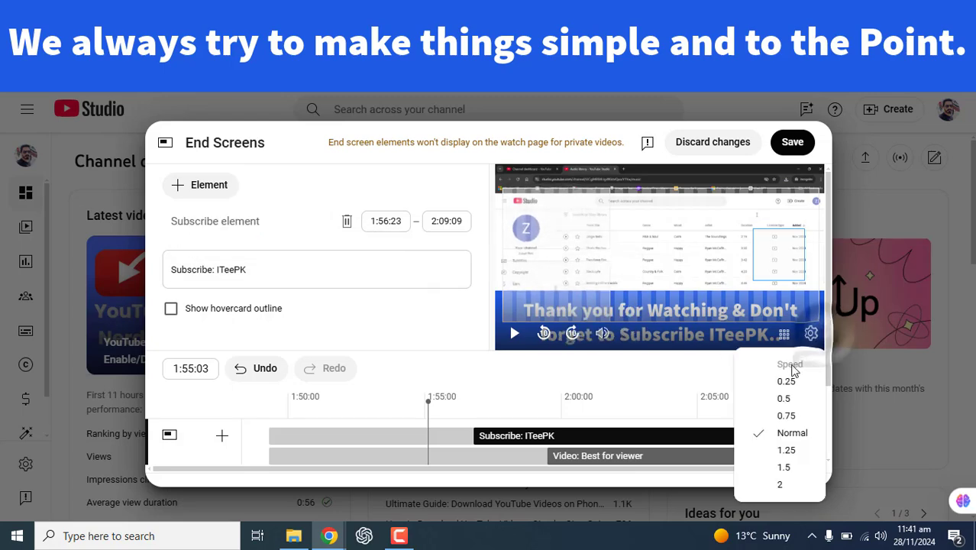
{"action": "left_click", "coordinate": [564, 439]}
{"action": "left_click", "coordinate": [569, 456]}
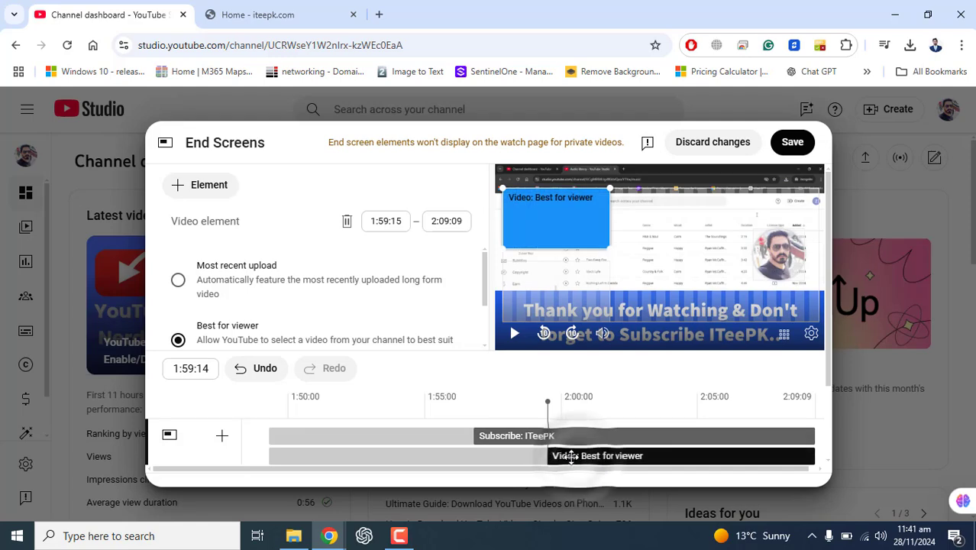
{"action": "left_click", "coordinate": [384, 221]}
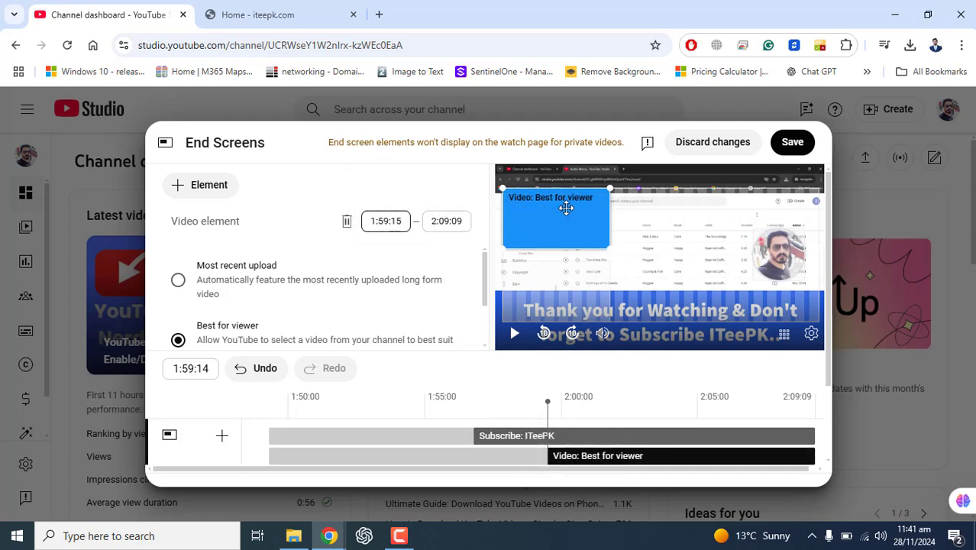
{"action": "scroll", "coordinate": [474, 298], "scroll_direction": "down", "scroll_amount": 2}
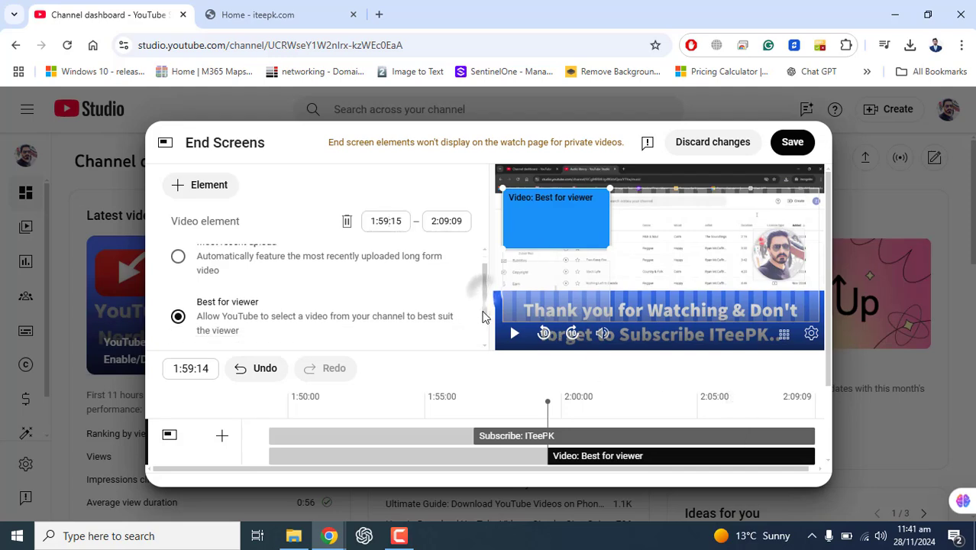
{"action": "scroll", "coordinate": [825, 321], "scroll_direction": "down", "scroll_amount": 3}
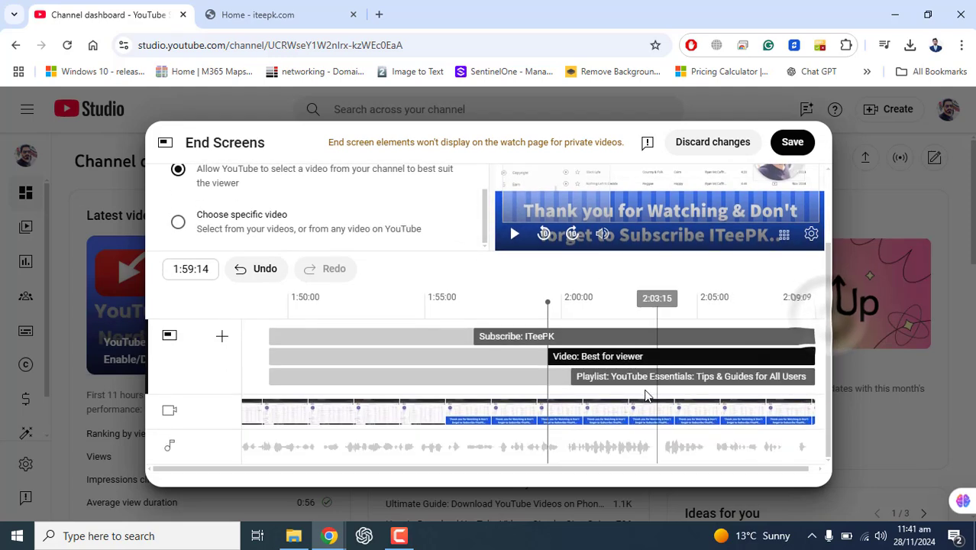
Set the start time of the Playlist element to 2:03:10.
{"action": "left_click", "coordinate": [658, 373]}
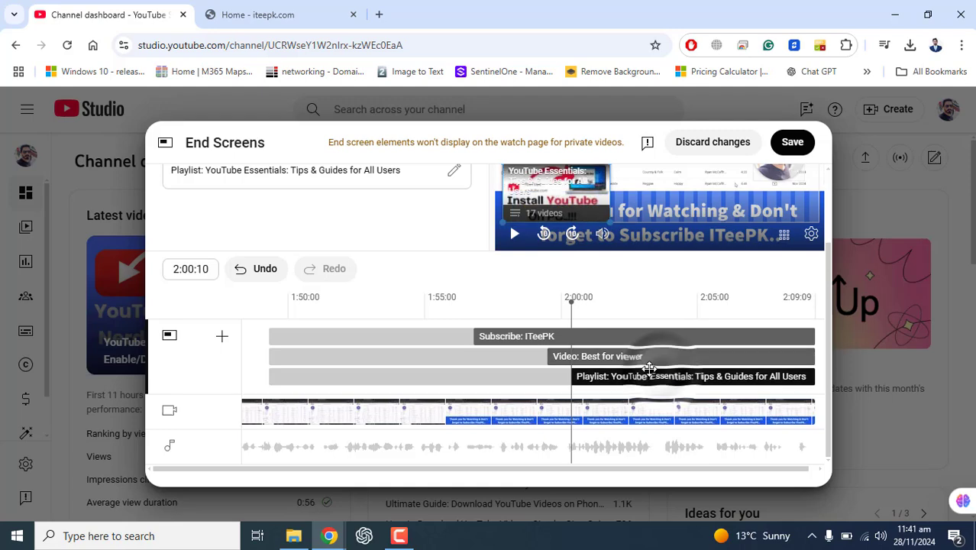
{"action": "scroll", "coordinate": [821, 290], "scroll_direction": "up", "scroll_amount": 2}
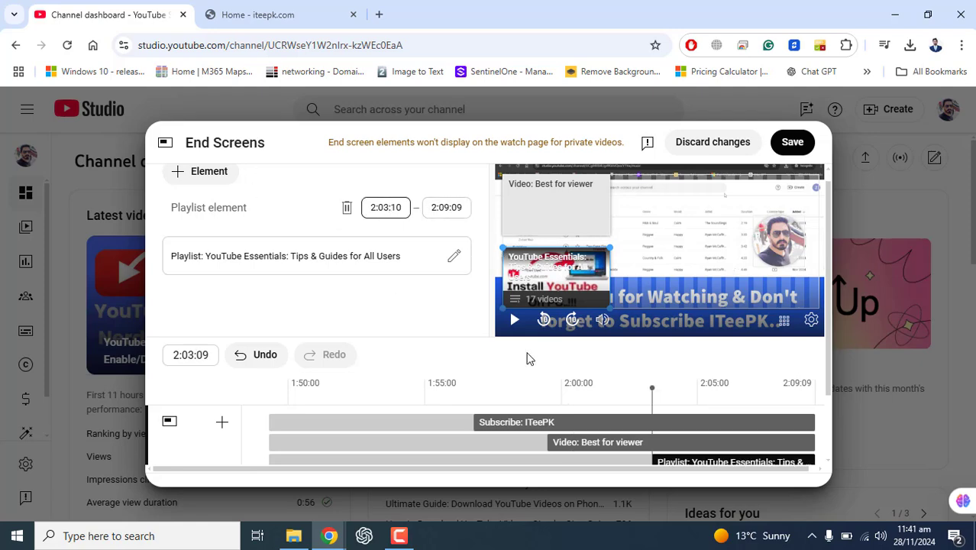
{"action": "left_click", "coordinate": [702, 264]}
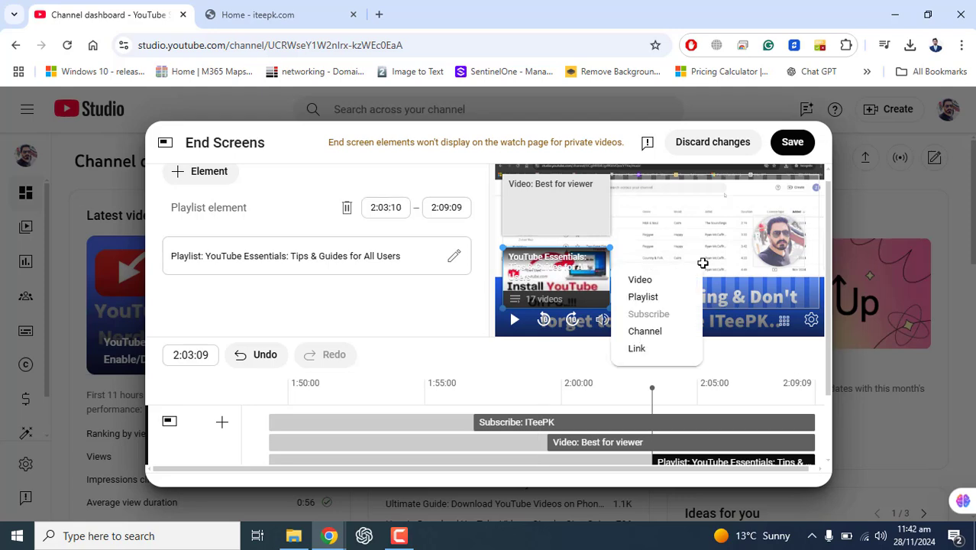
{"action": "left_click", "coordinate": [440, 333]}
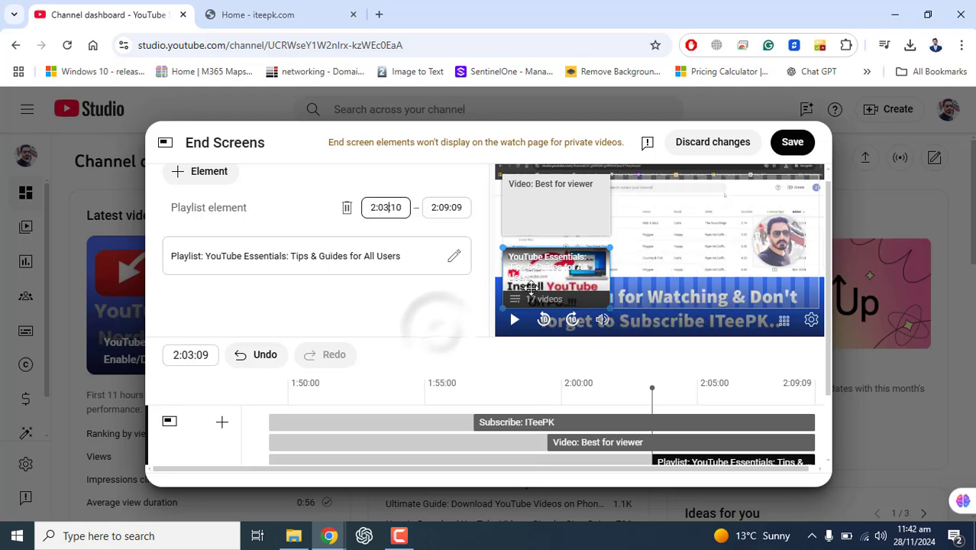
Move the Subscribe element towards the middle of the preview and the Playlist element to the preview's lower-right area.
{"action": "left_click", "coordinate": [555, 213]}
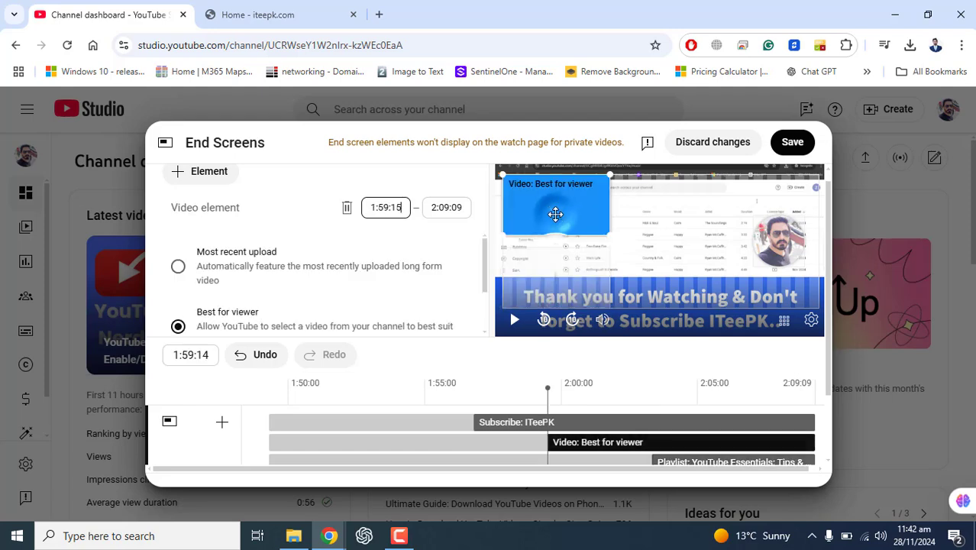
{"action": "left_click", "coordinate": [557, 269]}
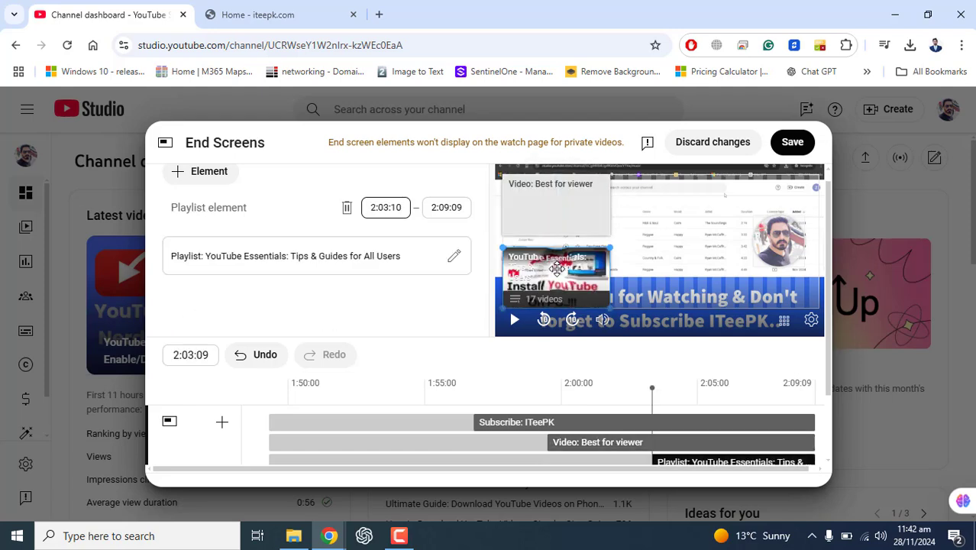
{"action": "left_click", "coordinate": [761, 241]}
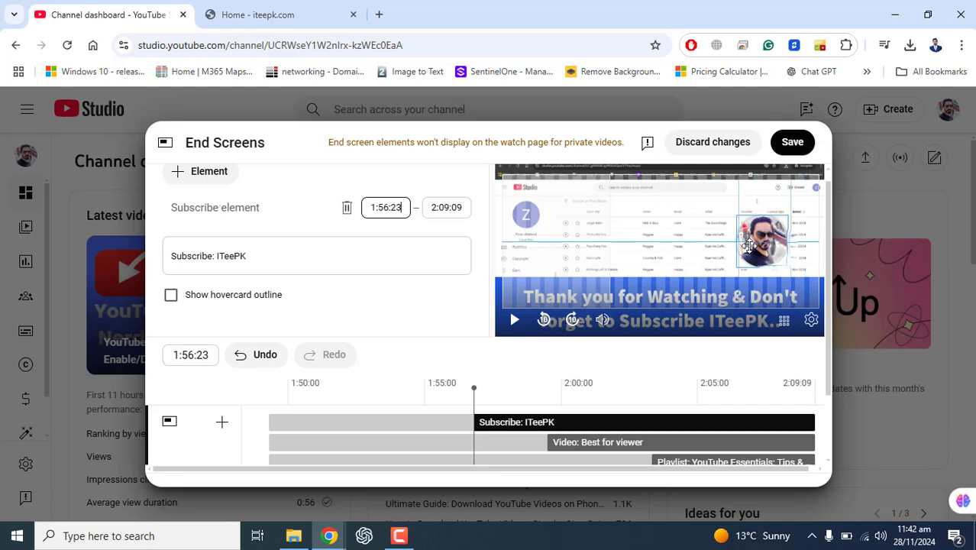
{"action": "left_click_drag", "start_coordinate": [775, 249], "coordinate": [685, 243]}
{"action": "left_click", "coordinate": [699, 285]}
{"action": "left_click_drag", "start_coordinate": [701, 287], "coordinate": [794, 283]}
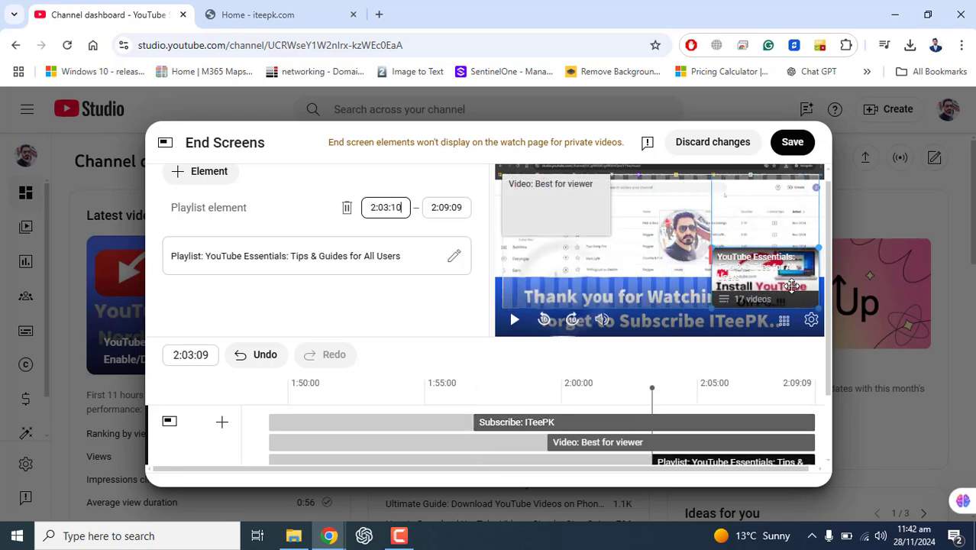
Try out other positions for the Subscribe, Video and Playlist elements on the video preview.
{"action": "left_click_drag", "start_coordinate": [687, 236], "coordinate": [614, 263]}
{"action": "left_click_drag", "start_coordinate": [549, 208], "coordinate": [565, 268]}
{"action": "left_click_drag", "start_coordinate": [634, 266], "coordinate": [701, 212]}
{"action": "left_click", "coordinate": [772, 229]}
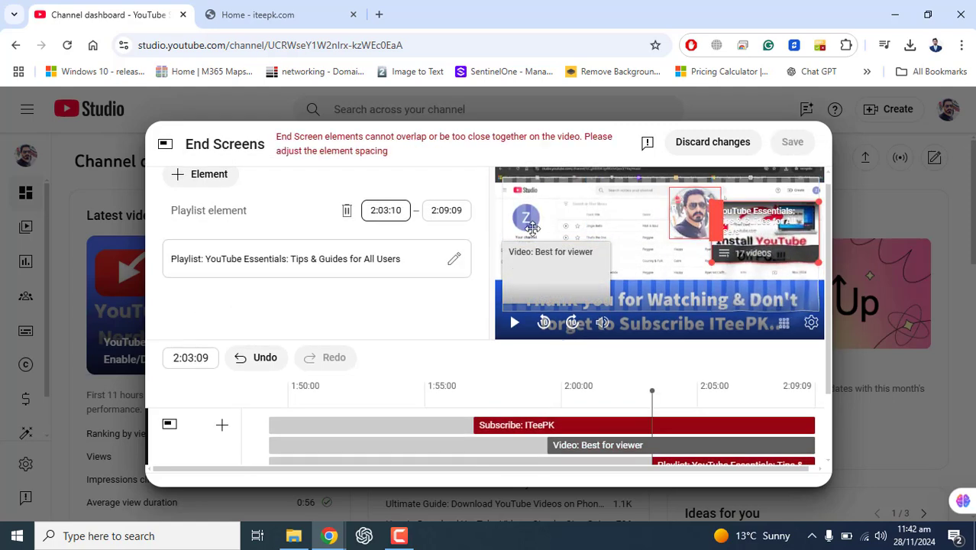
{"action": "left_click_drag", "start_coordinate": [584, 268], "coordinate": [600, 213]}
{"action": "left_click_drag", "start_coordinate": [691, 216], "coordinate": [638, 275]}
{"action": "left_click_drag", "start_coordinate": [567, 244], "coordinate": [544, 260]}
{"action": "left_click_drag", "start_coordinate": [638, 271], "coordinate": [680, 280]}
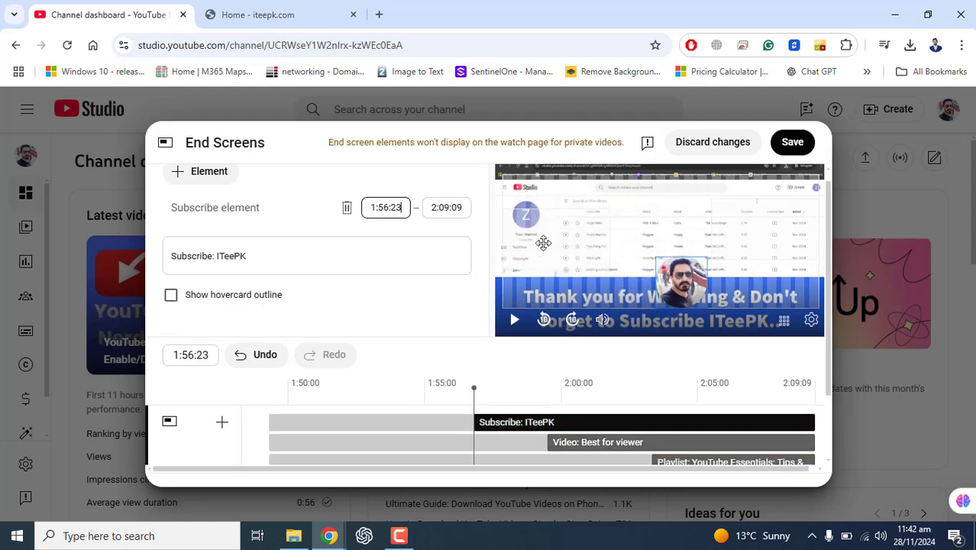
Arrange the Video element at the upper left of the preview, Subscribe at the lower middle, and Playlist along the right side.
{"action": "left_click_drag", "start_coordinate": [543, 242], "coordinate": [539, 218]}
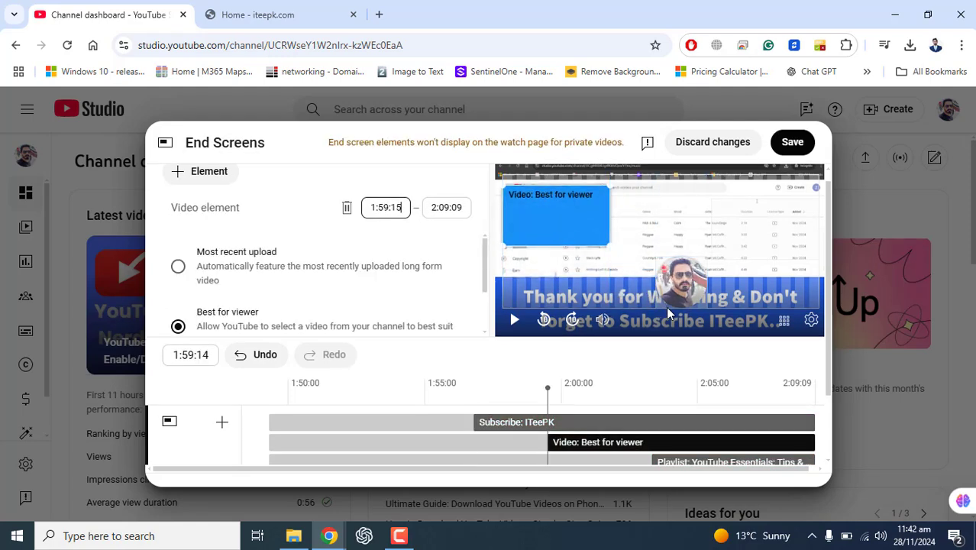
{"action": "left_click_drag", "start_coordinate": [689, 288], "coordinate": [640, 289]}
{"action": "left_click_drag", "start_coordinate": [774, 226], "coordinate": [776, 277]}
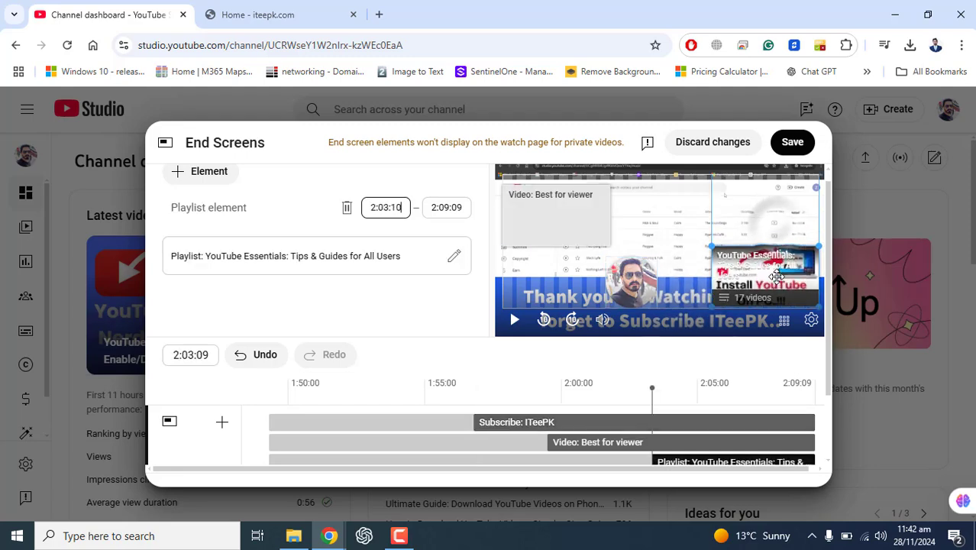
{"action": "left_click_drag", "start_coordinate": [536, 222], "coordinate": [543, 246]}
{"action": "left_click_drag", "start_coordinate": [646, 287], "coordinate": [656, 287]}
{"action": "left_click", "coordinate": [762, 294]}
{"action": "left_click_drag", "start_coordinate": [762, 294], "coordinate": [759, 269]}
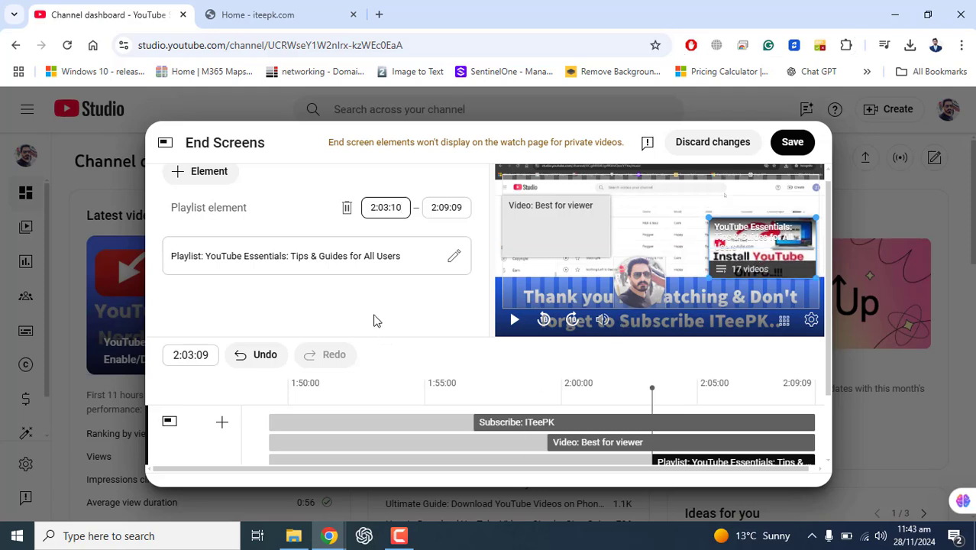
Turn off Snap to grid and Snap to element for the preview, and switch Show grid off and back on.
{"action": "left_click", "coordinate": [786, 324]}
{"action": "left_click", "coordinate": [732, 342]}
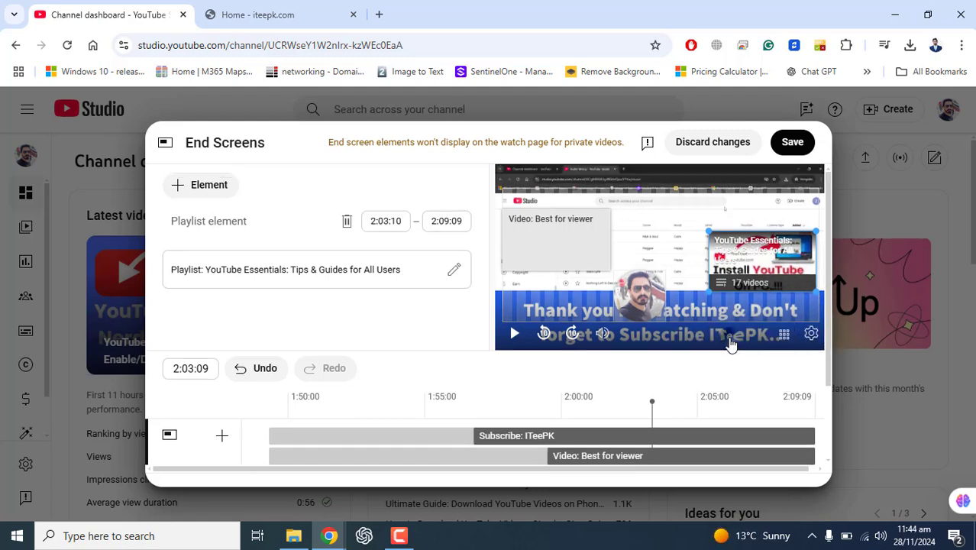
{"action": "left_click", "coordinate": [783, 341]}
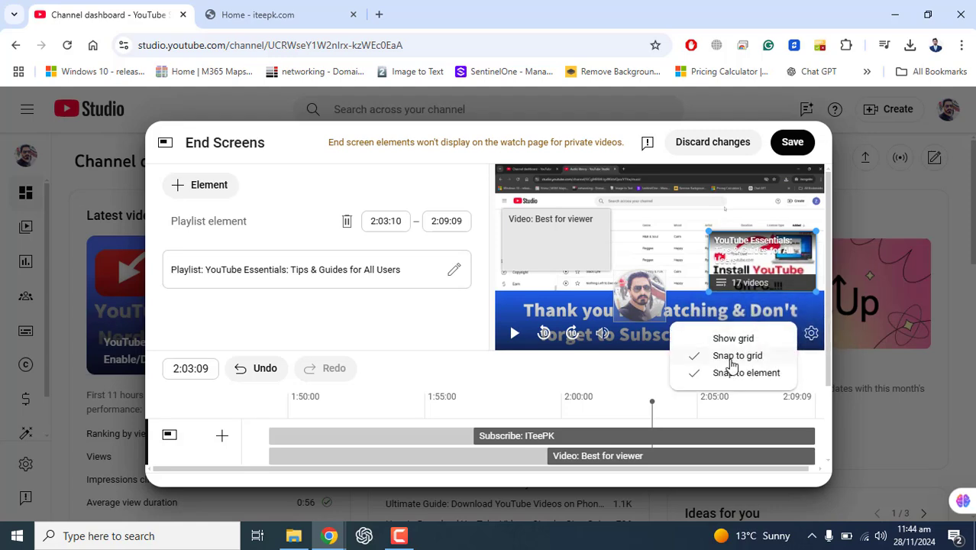
{"action": "left_click", "coordinate": [733, 358]}
{"action": "left_click", "coordinate": [783, 341]}
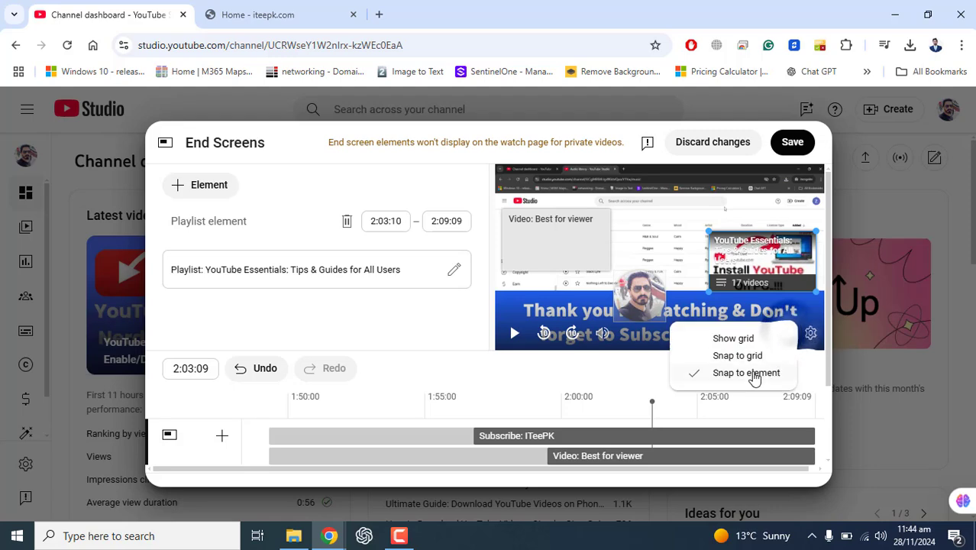
{"action": "left_click", "coordinate": [753, 375]}
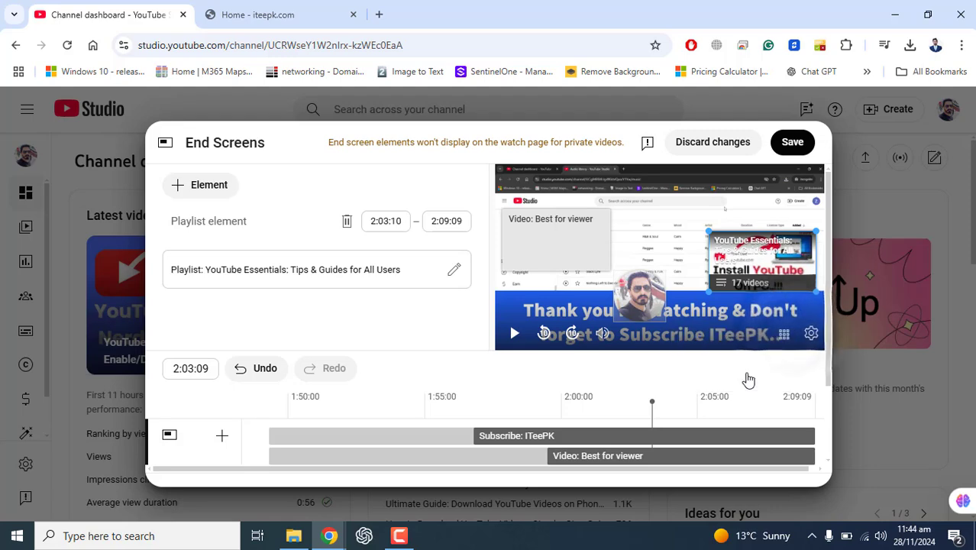
{"action": "left_click", "coordinate": [783, 341]}
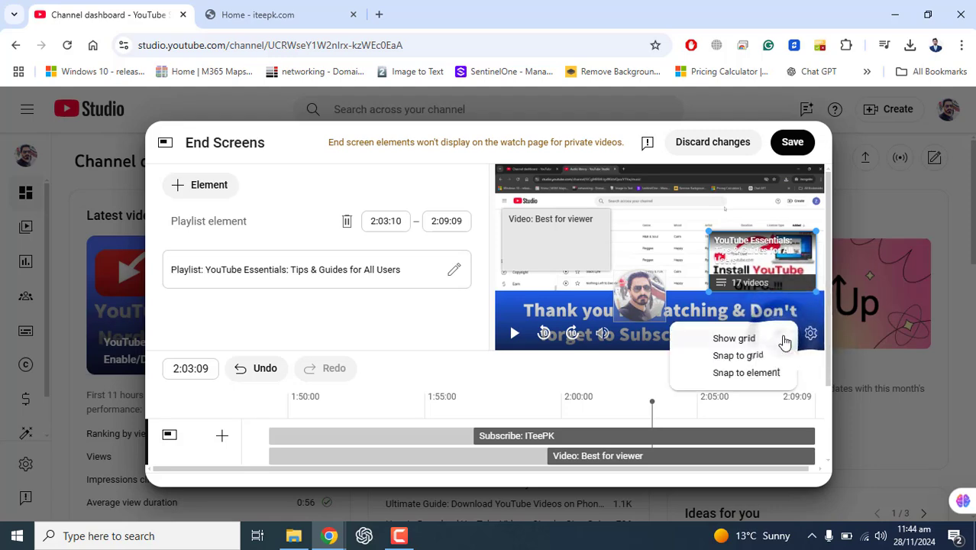
{"action": "left_click", "coordinate": [725, 341]}
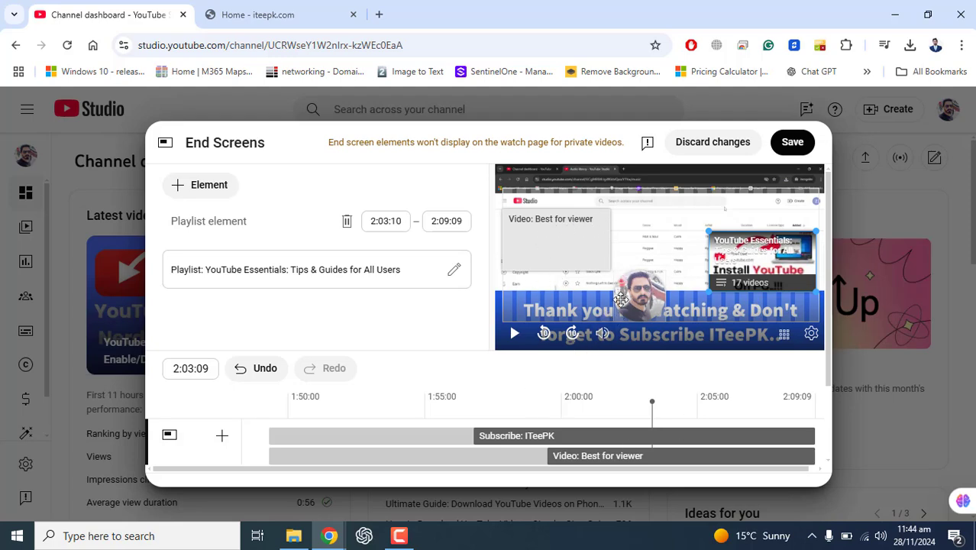
Undo the last move of the Playlist element and redo it.
{"action": "left_click", "coordinate": [246, 369]}
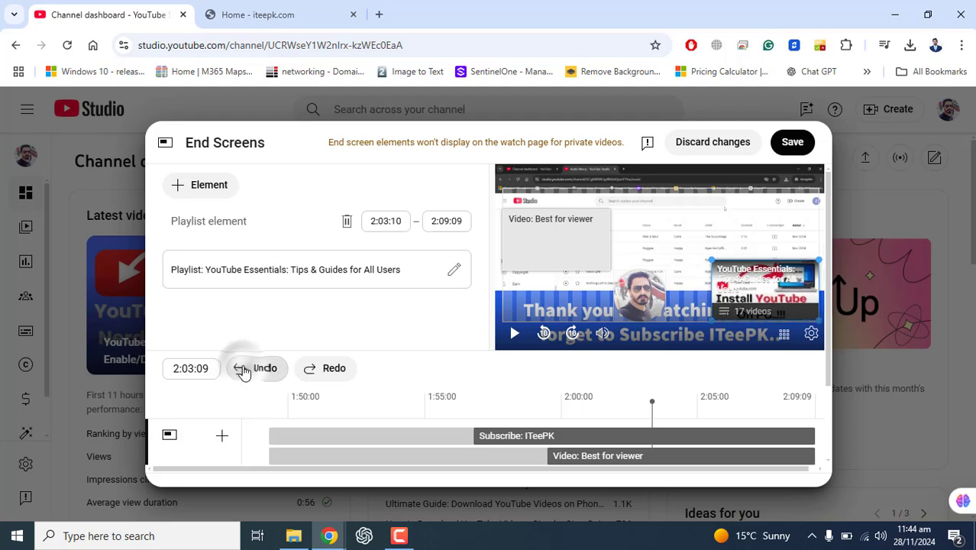
{"action": "left_click", "coordinate": [333, 370]}
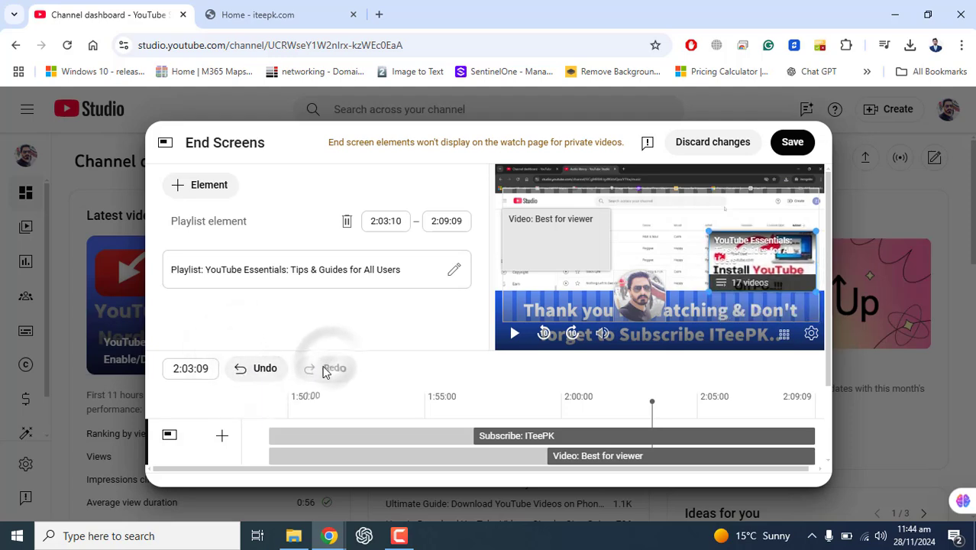
Delete the Playlist, Video and Subscribe elements and apply the "1 video, 1 subscribe" layout instead.
{"action": "left_click", "coordinate": [347, 221]}
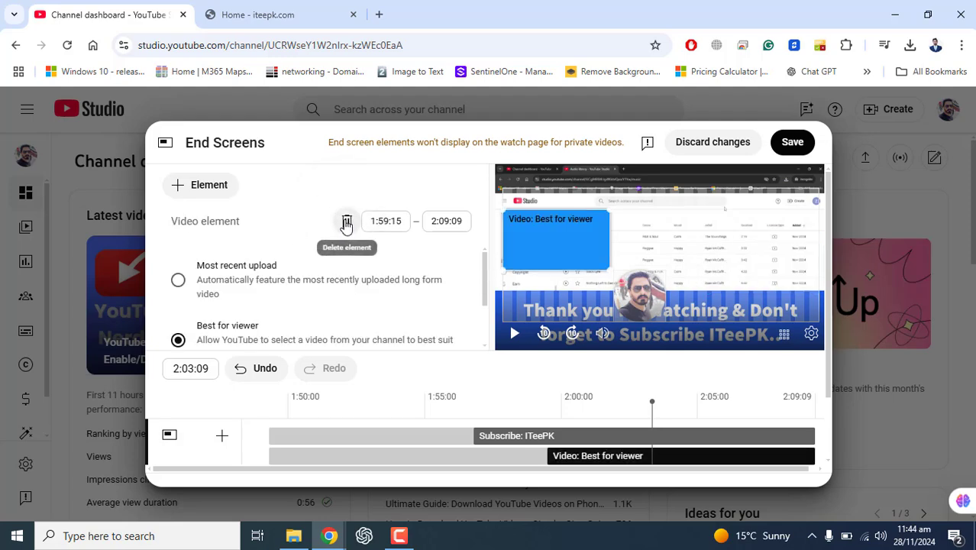
{"action": "left_click", "coordinate": [346, 222]}
{"action": "left_click", "coordinate": [347, 222]}
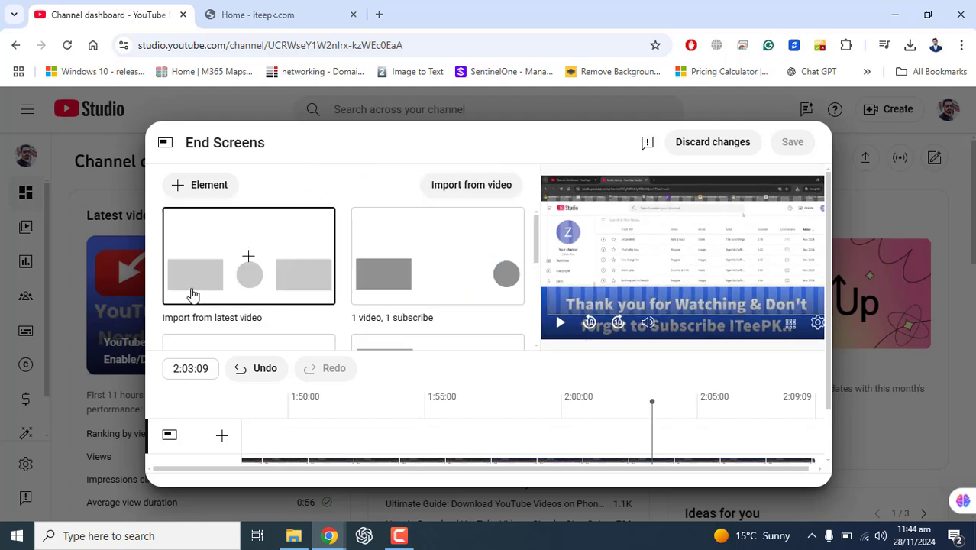
{"action": "left_click", "coordinate": [403, 265]}
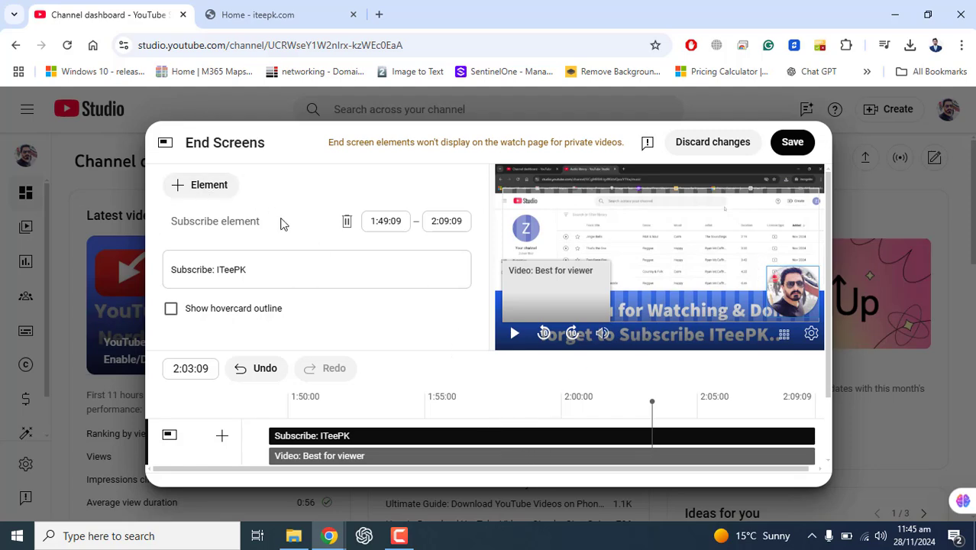
Undo the "1 video, 1 subscribe" layout and the deletion of the three end screen elements.
{"action": "left_click", "coordinate": [246, 370]}
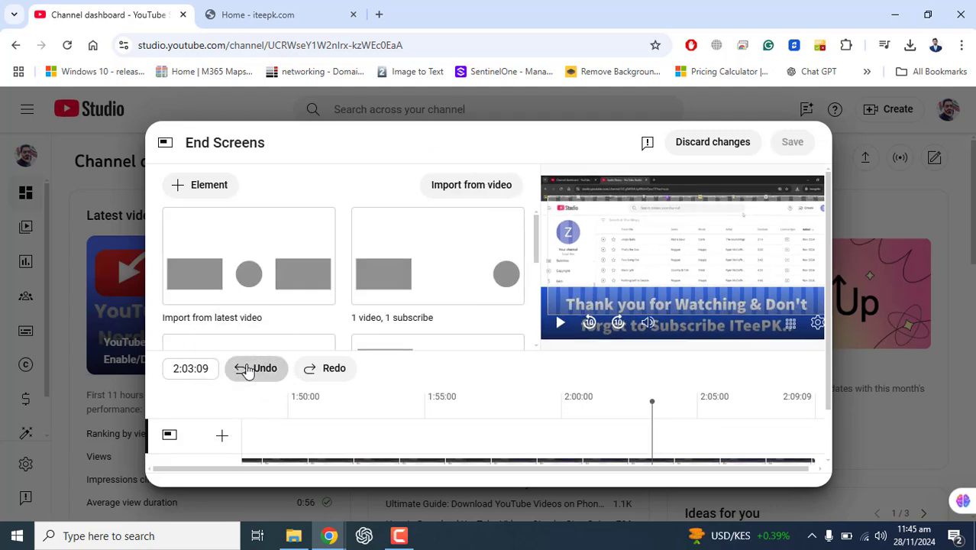
{"action": "left_click", "coordinate": [246, 371]}
{"action": "left_click", "coordinate": [246, 371]}
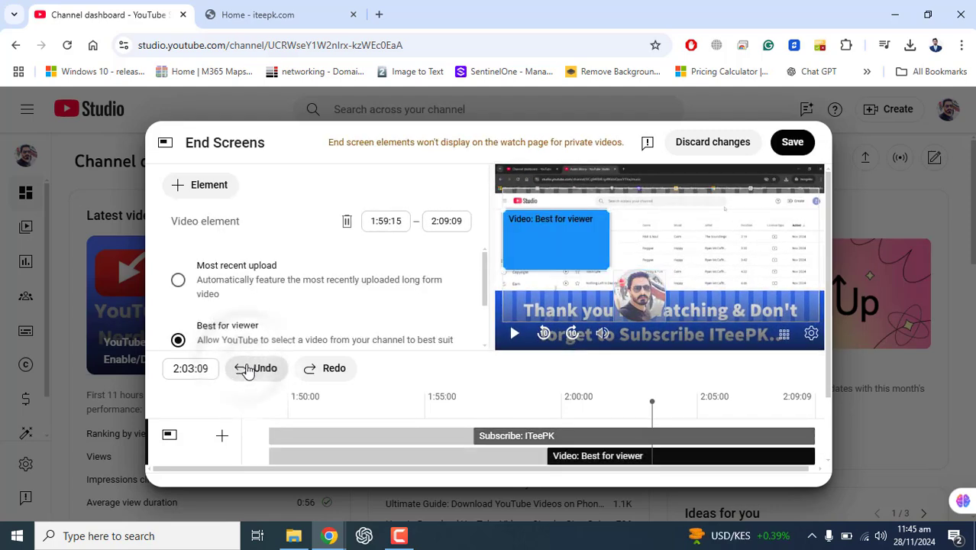
{"action": "left_click", "coordinate": [246, 371]}
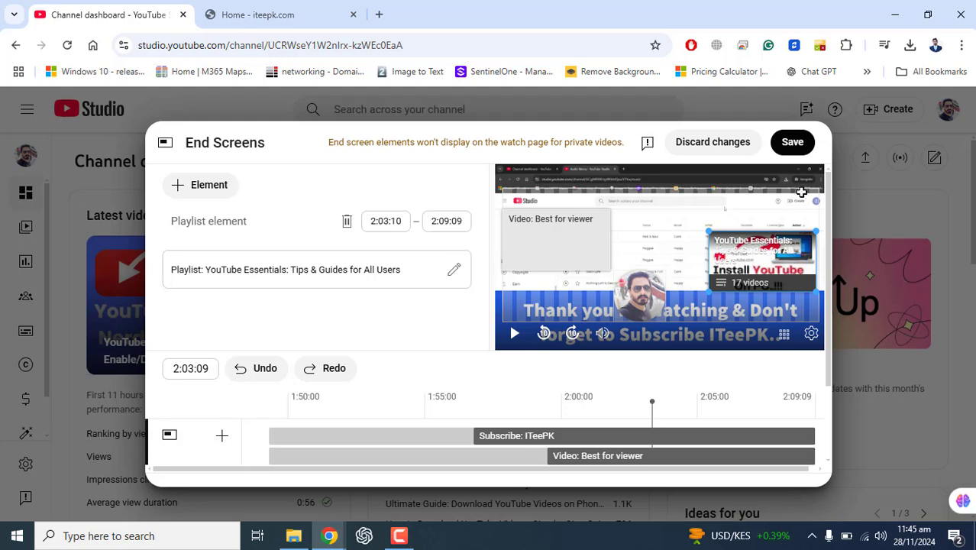
Save the end screen of the test video.
{"action": "left_click", "coordinate": [792, 144]}
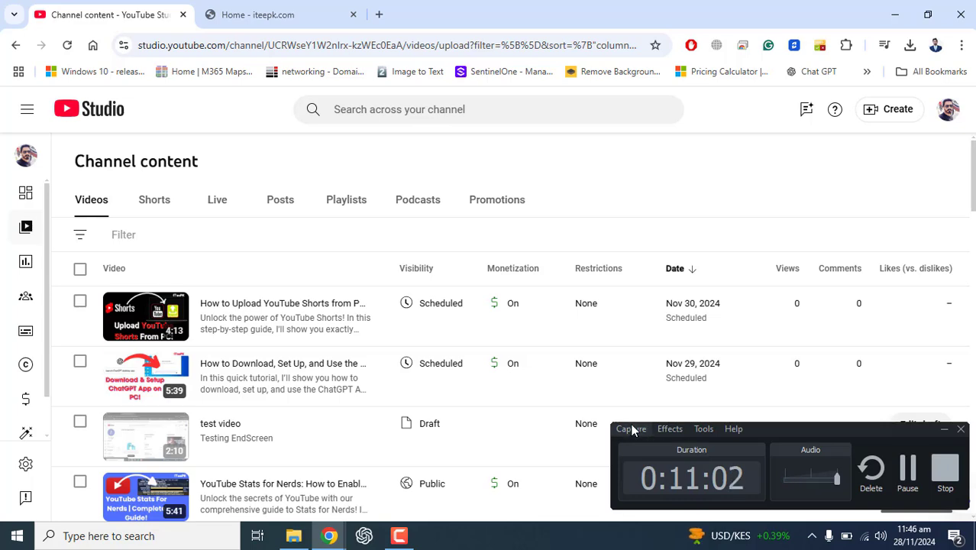
Open the end screen editor for the existing video "Get Office 365 Applications for FREE - Step-by-Step Guide!".
{"action": "left_click_drag", "start_coordinate": [973, 189], "coordinate": [973, 405]}
{"action": "left_click", "coordinate": [210, 417]}
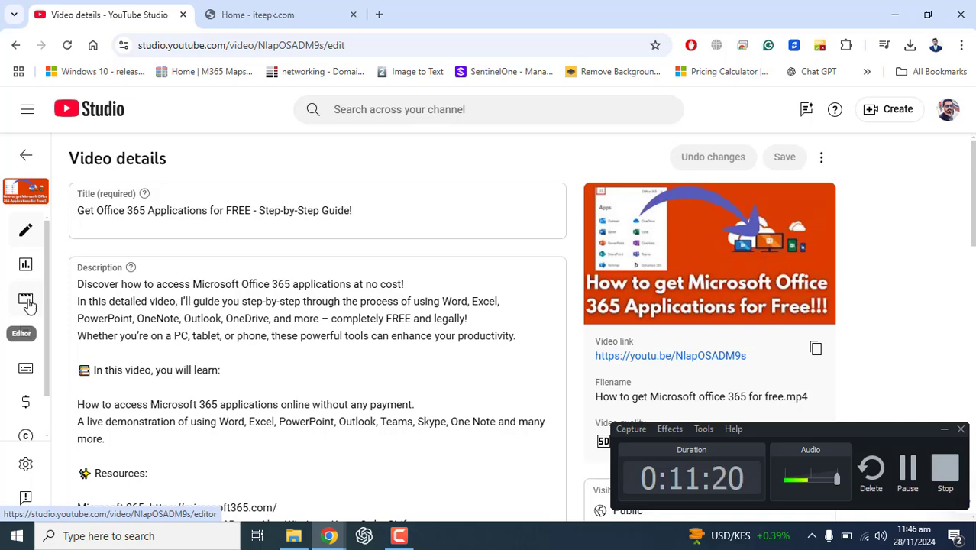
{"action": "left_click", "coordinate": [26, 302]}
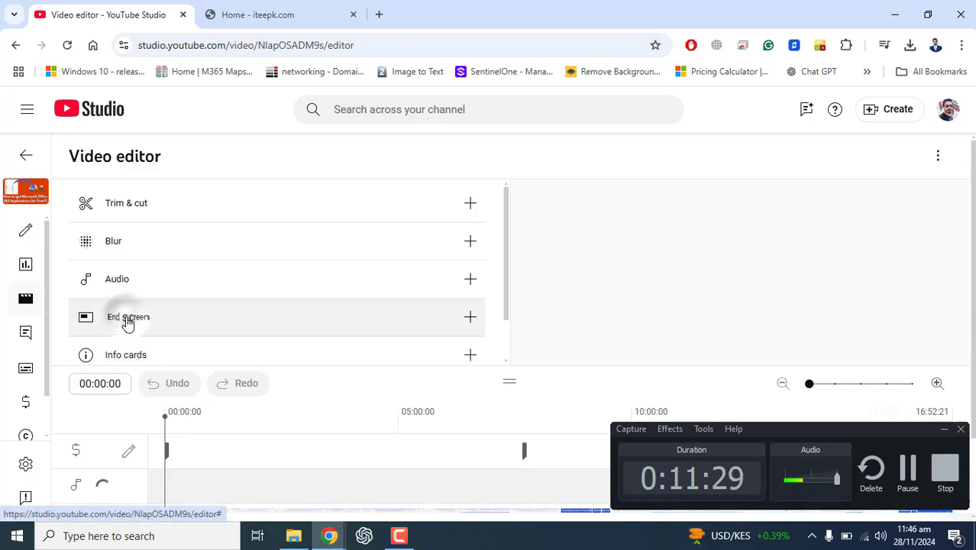
{"action": "left_click", "coordinate": [470, 317]}
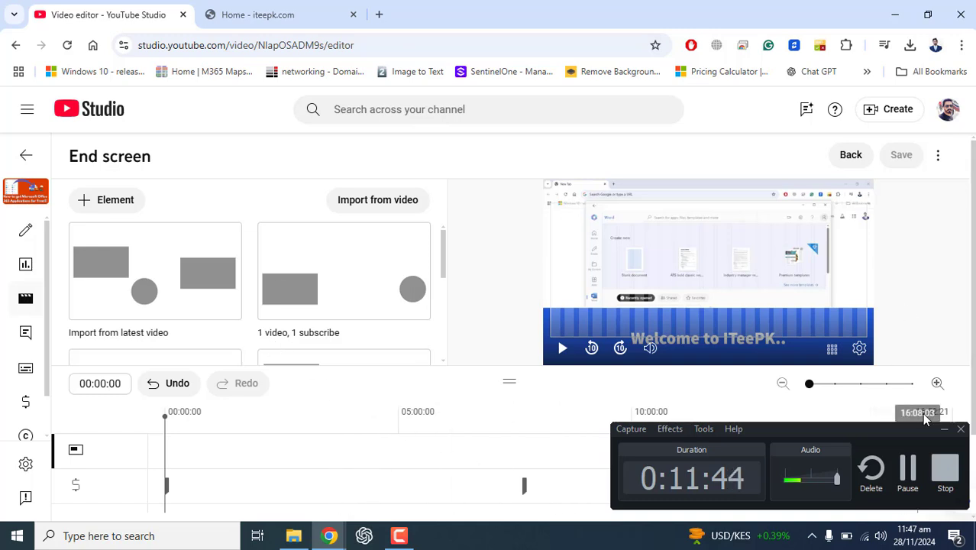
Apply the "1 video, 1 playlist, 1 subscribe" layout to the video's end screen.
{"action": "left_click", "coordinate": [943, 429]}
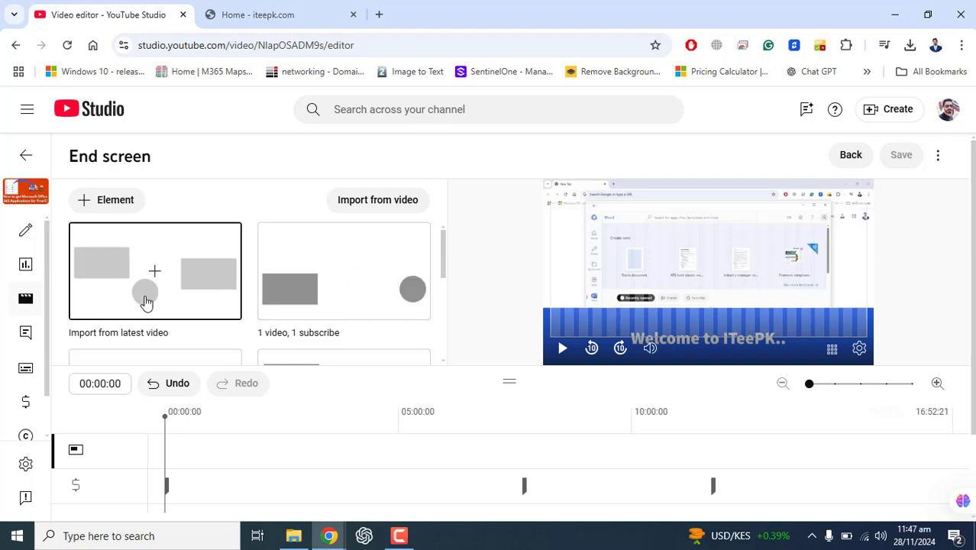
{"action": "left_click_drag", "start_coordinate": [443, 254], "coordinate": [441, 346]}
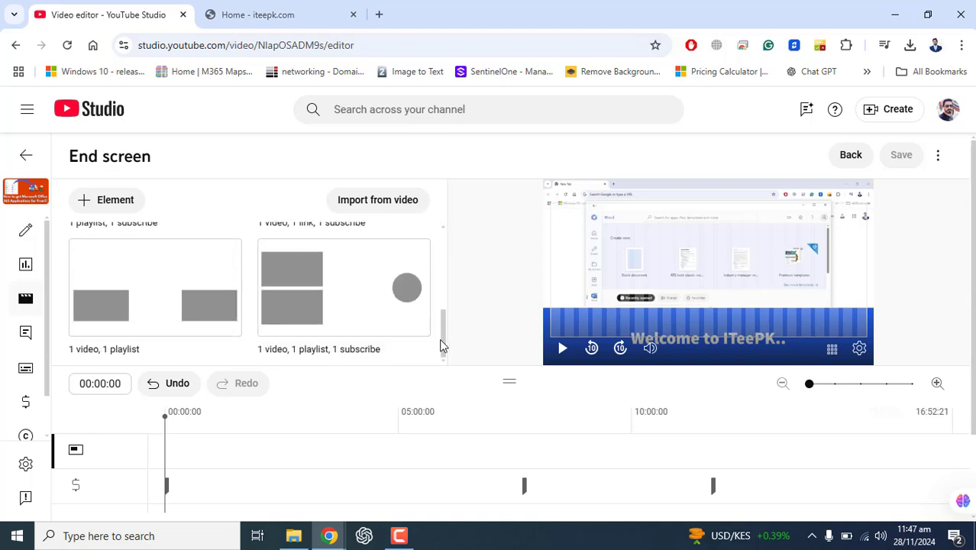
{"action": "left_click", "coordinate": [355, 306]}
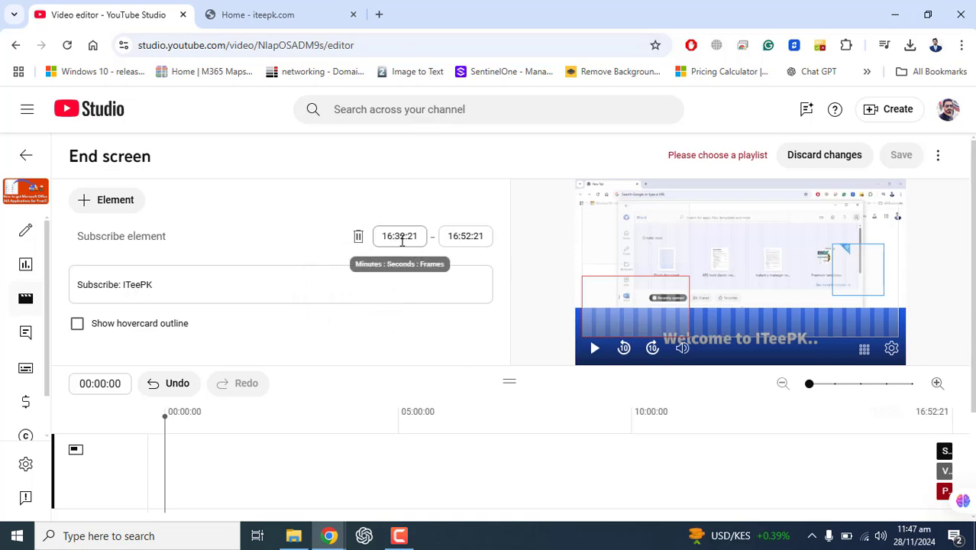
Set the start time of the Subscribe element to 16:42:10 and check the Video element's settings.
{"action": "left_click", "coordinate": [405, 239]}
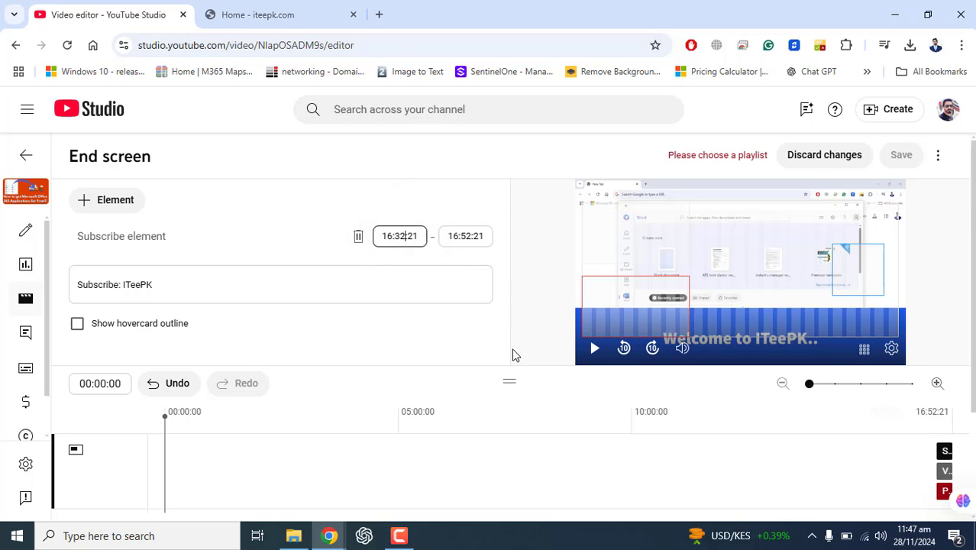
{"action": "key", "text": "BackSpace"}
{"action": "key", "text": "BackSpace"}
{"action": "type", "text": "4"}
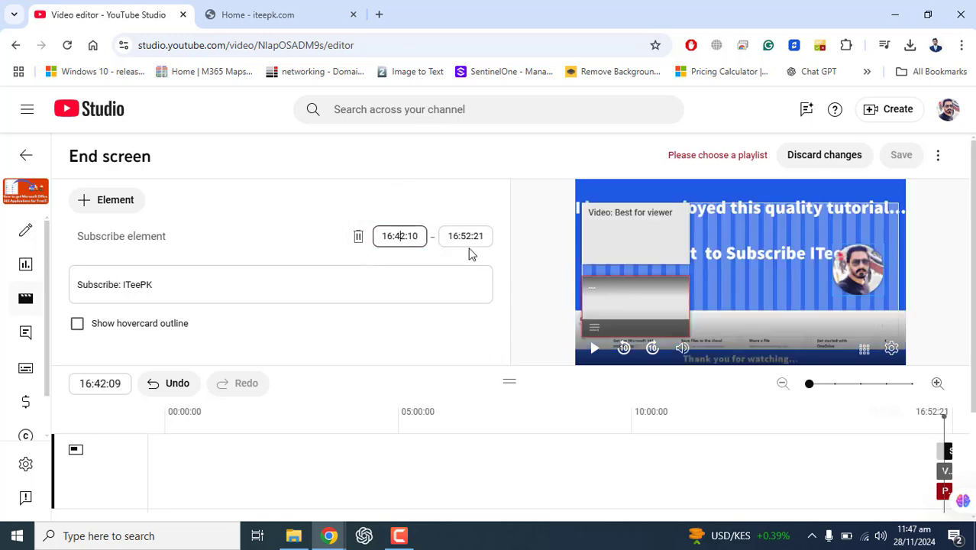
{"action": "left_click", "coordinate": [468, 239]}
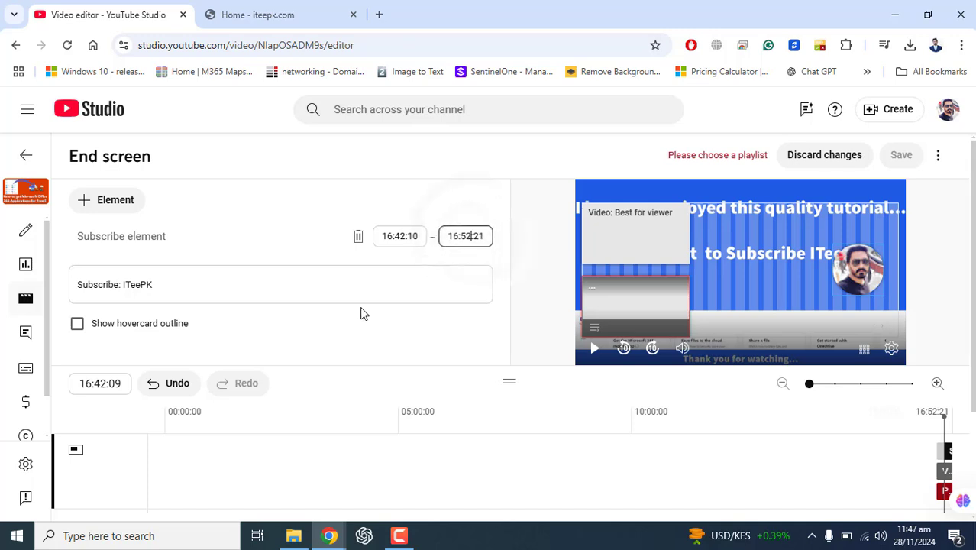
{"action": "left_click", "coordinate": [622, 246]}
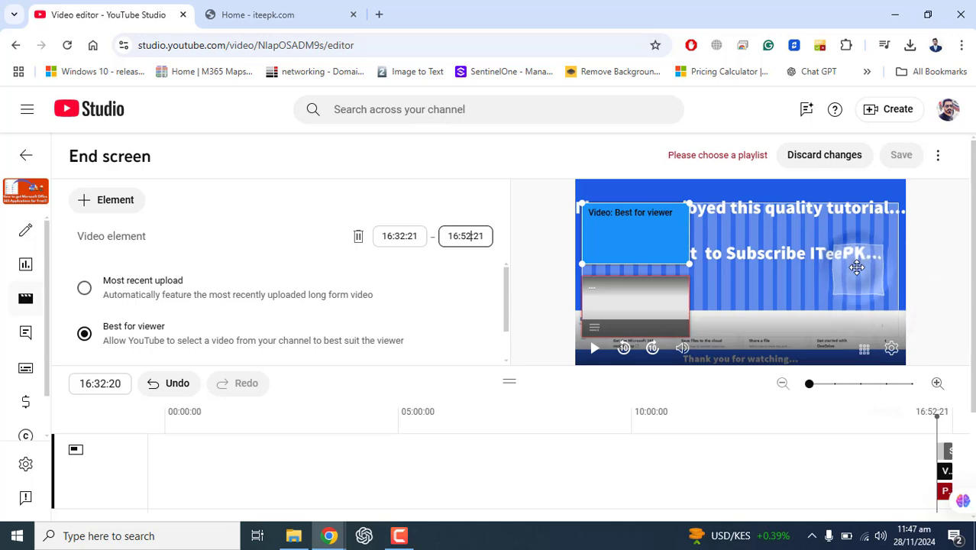
{"action": "left_click", "coordinate": [856, 267]}
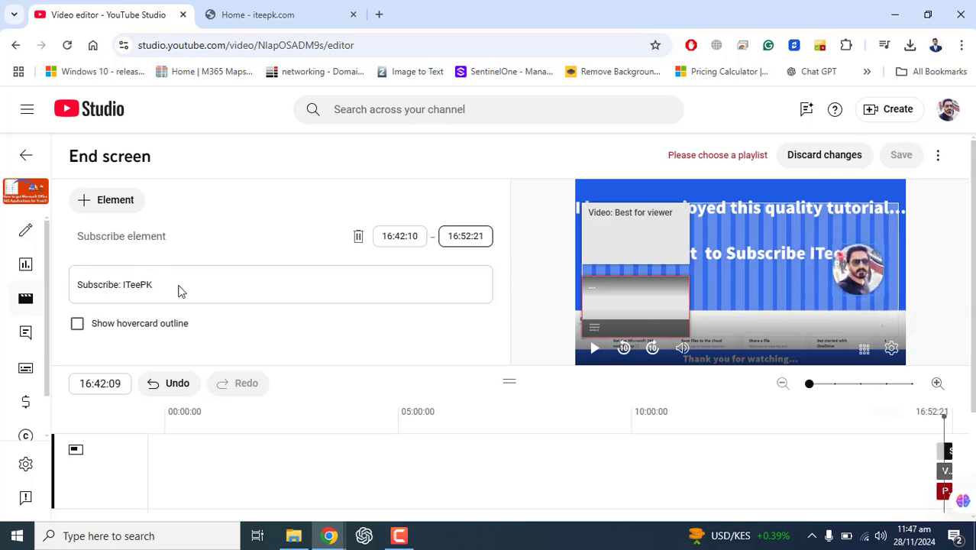
Assign the playlist "Basic IT Tips" to the Playlist element and save the end screen.
{"action": "left_click_drag", "start_coordinate": [971, 313], "coordinate": [974, 420]}
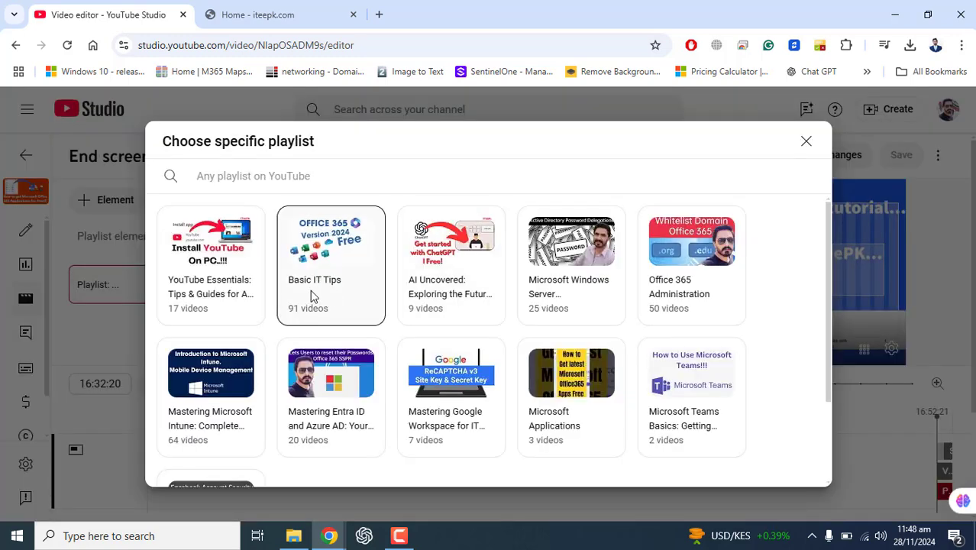
{"action": "left_click", "coordinate": [317, 248]}
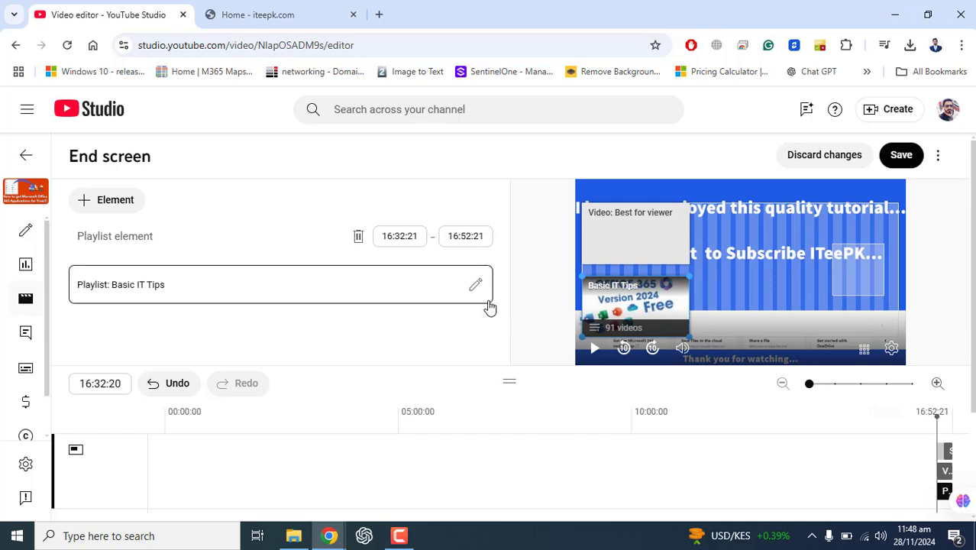
{"action": "scroll", "coordinate": [490, 307], "scroll_direction": "down", "scroll_amount": 1}
{"action": "scroll", "coordinate": [490, 311], "scroll_direction": "up", "scroll_amount": 1}
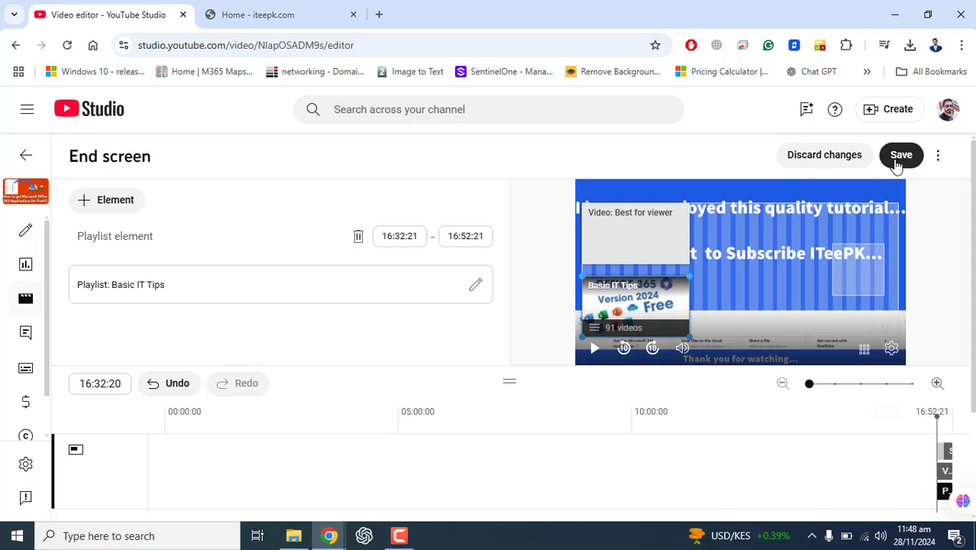
{"action": "left_click", "coordinate": [900, 156]}
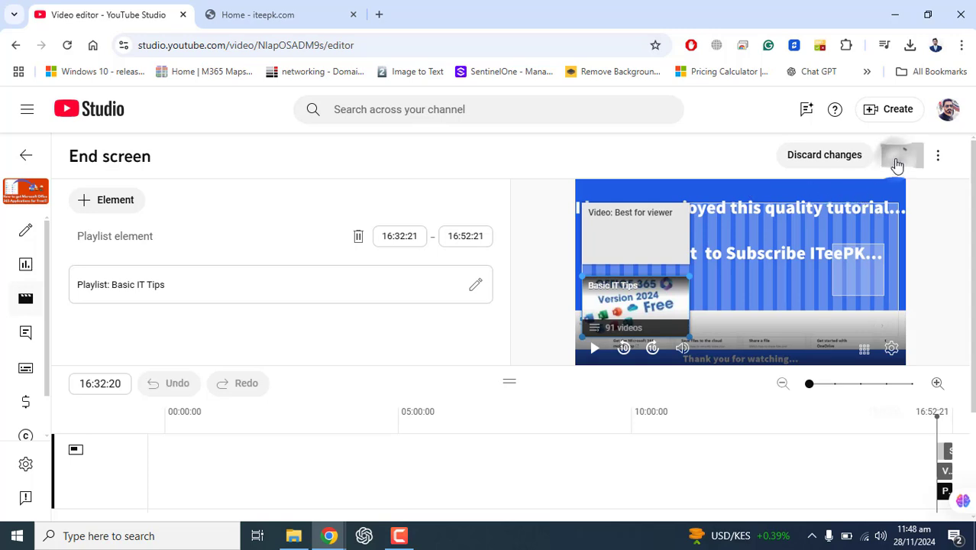